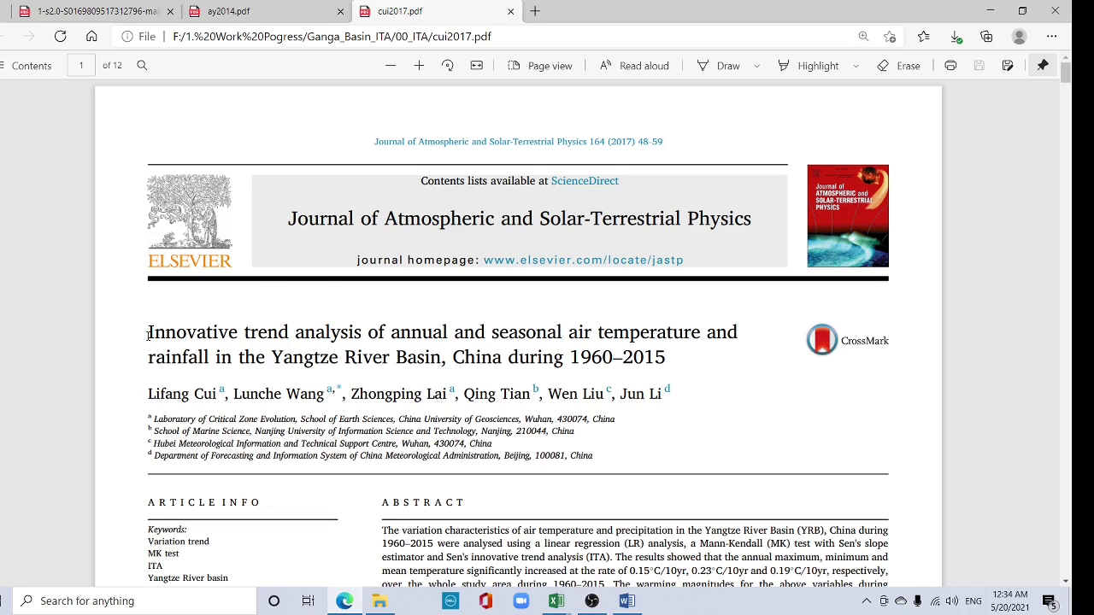
# Step: Browse the three open ITA papers in Edge, ending back on the cui2017 article
pyautogui.moveTo(149, 335); pyautogui.dragTo(385, 334)
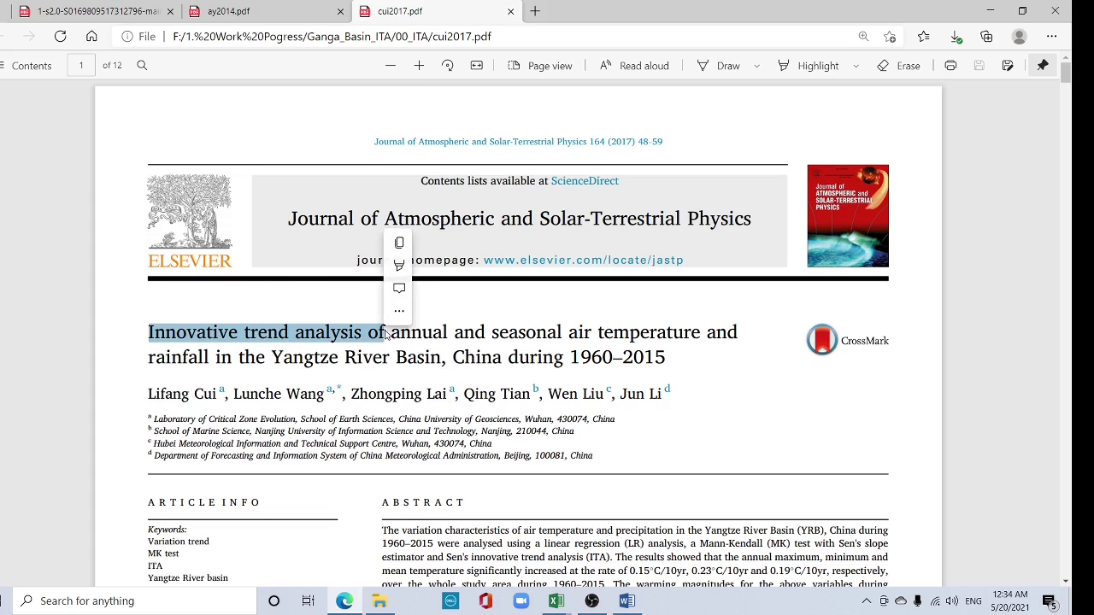
pyautogui.click(343, 316)
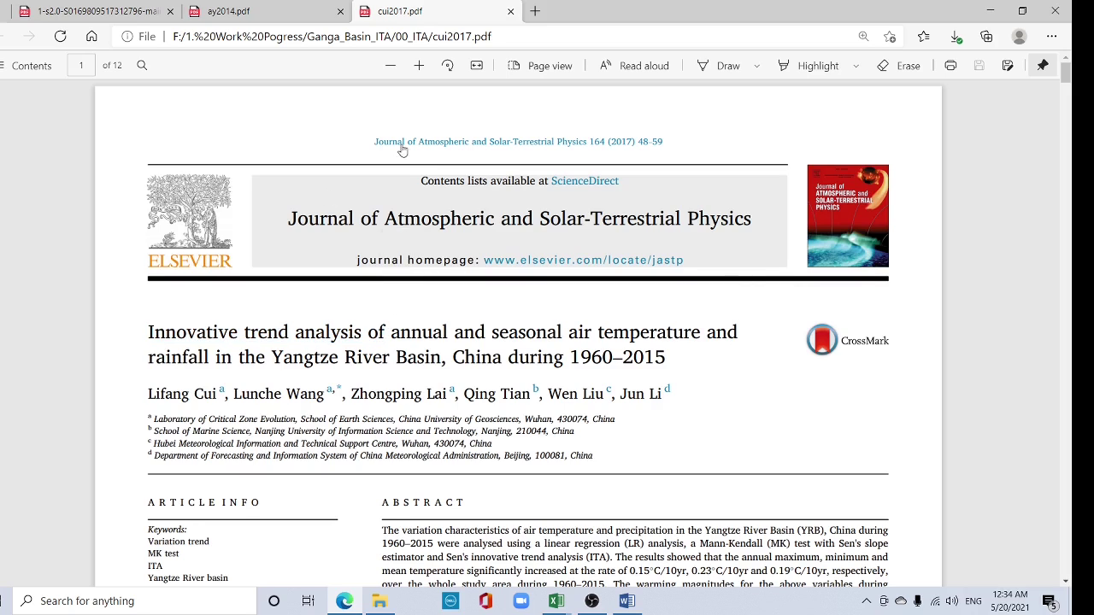
pyautogui.click(266, 7)
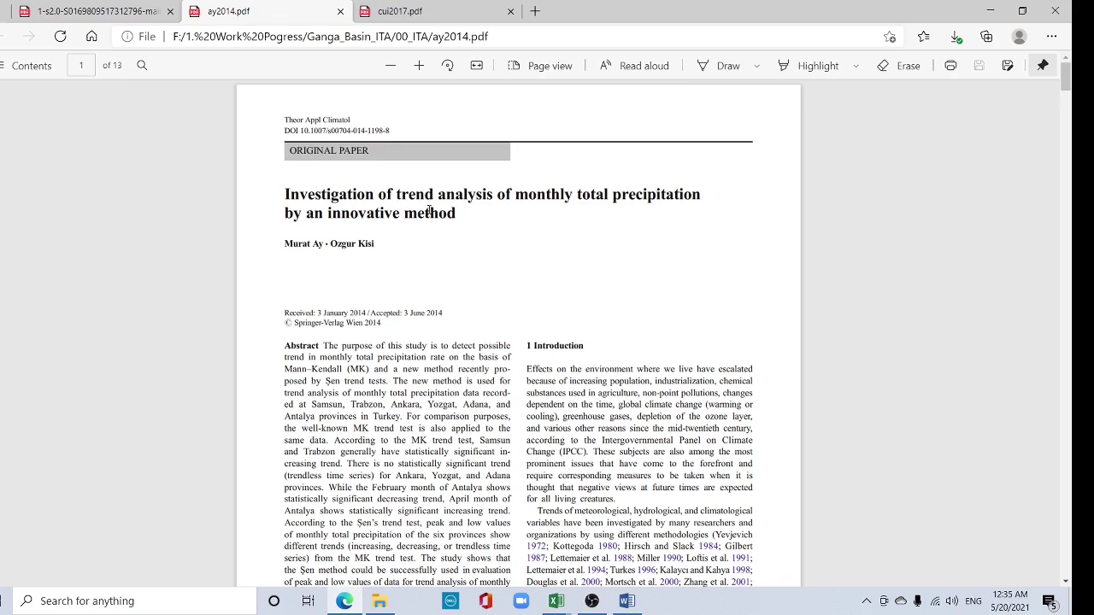
pyautogui.click(95, 10)
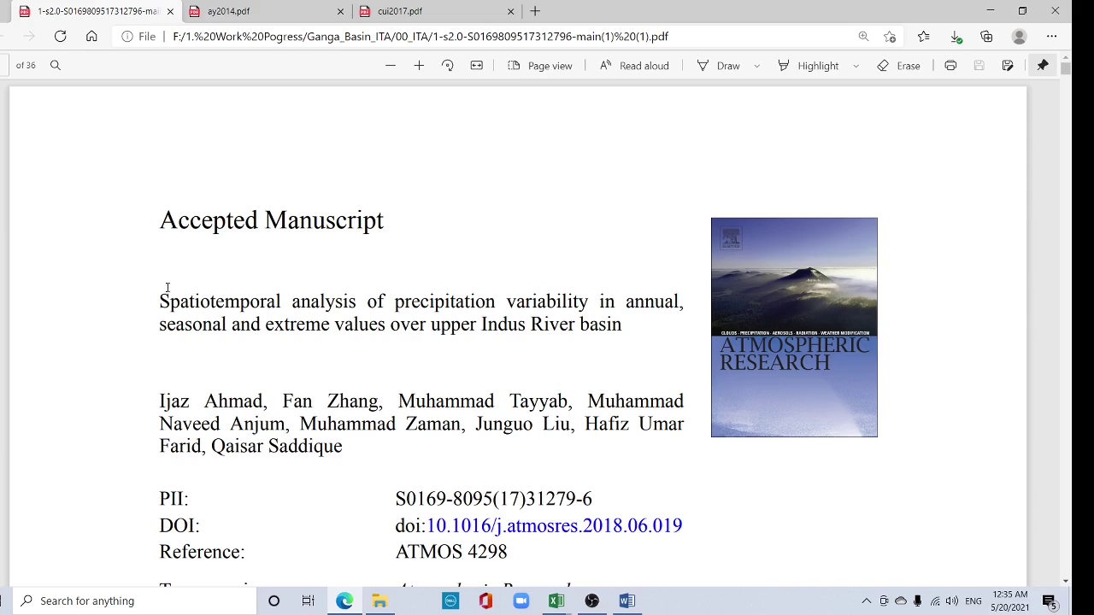
pyautogui.click(441, 19)
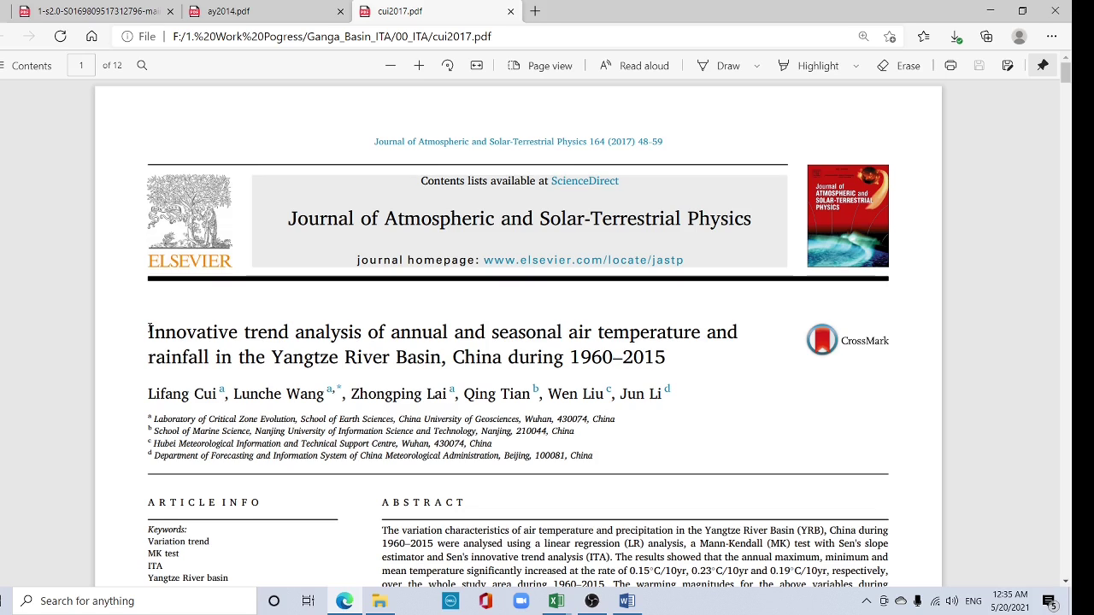
# Step: Capture the article's trend indicator D equation with a Mathpix snip
pyautogui.moveTo(1066, 76); pyautogui.dragTo(1073, 224)
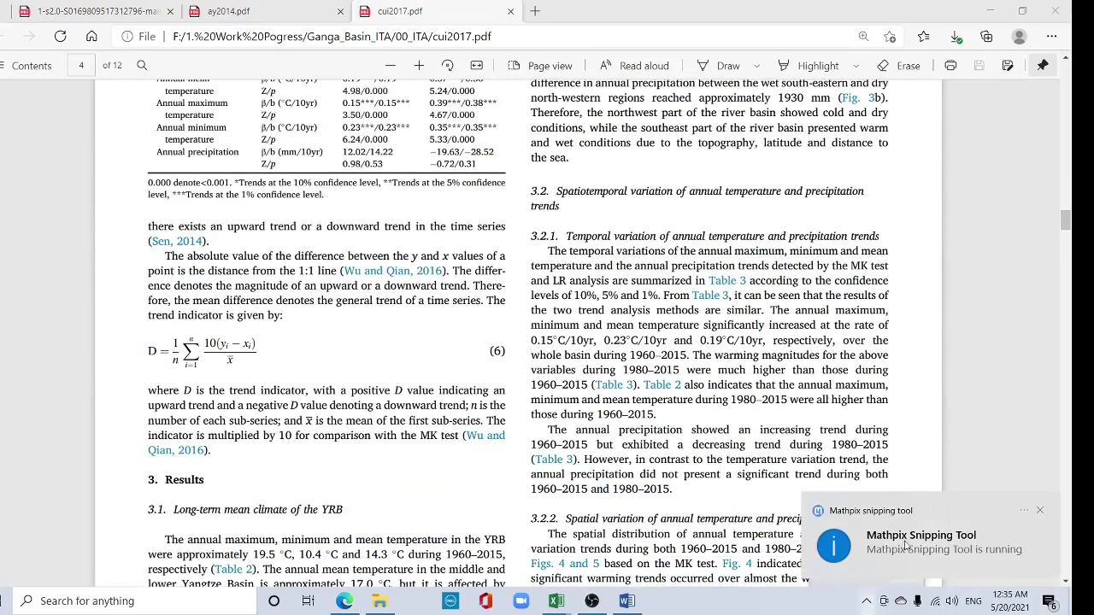
pyautogui.click(852, 572)
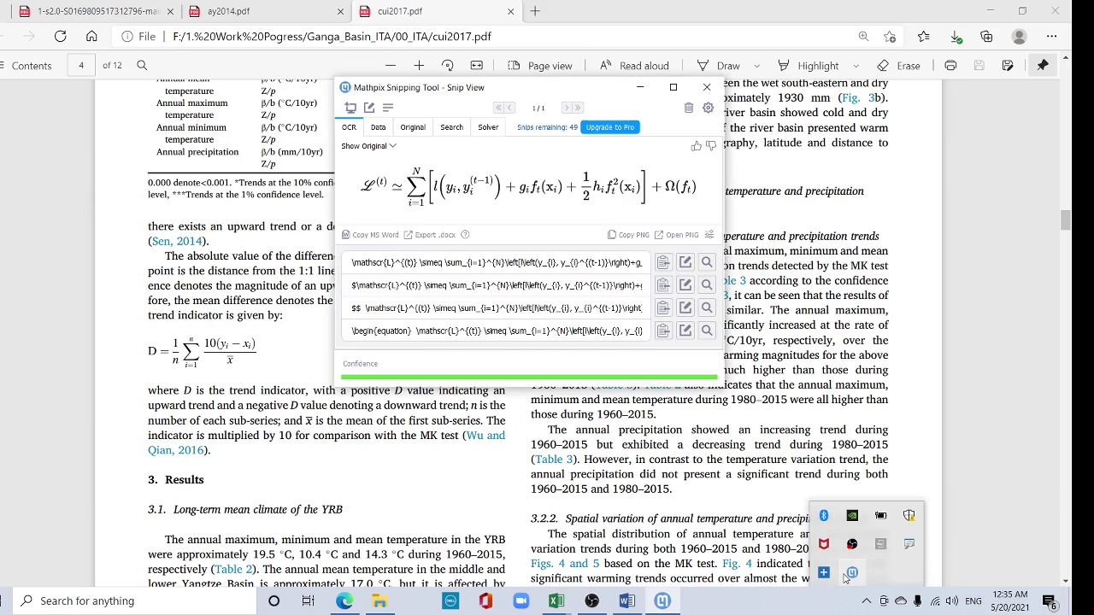
pyautogui.click(351, 108)
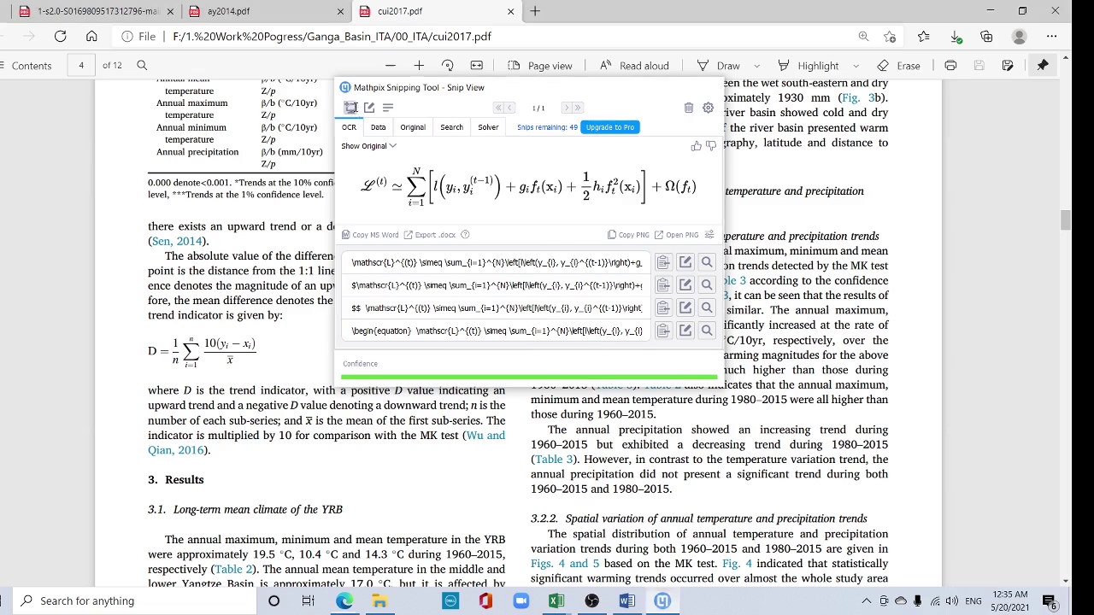
pyautogui.moveTo(130, 330); pyautogui.dragTo(301, 380)
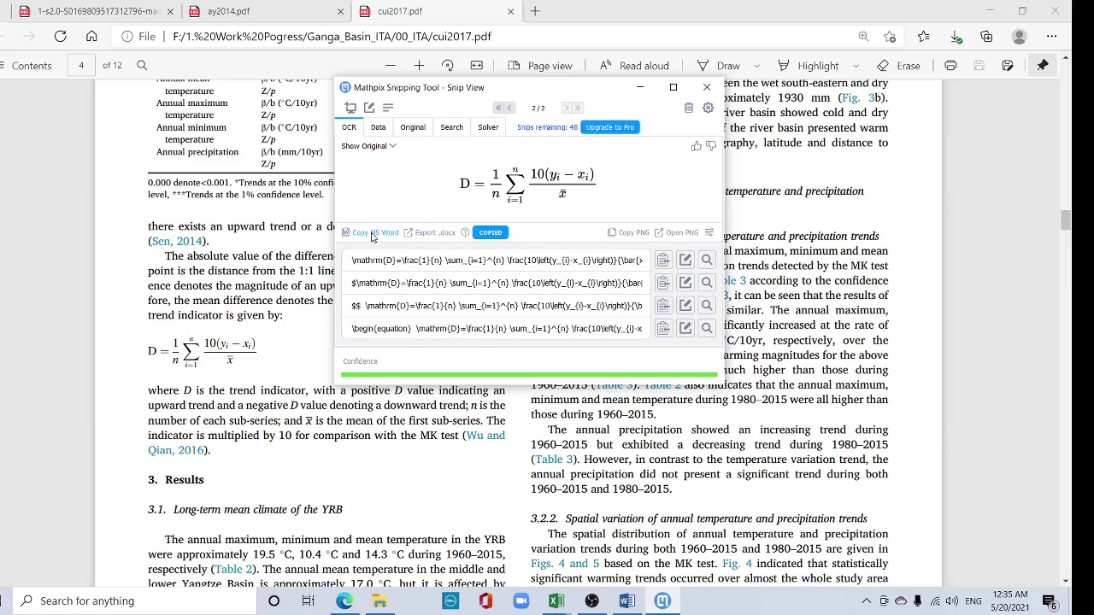
# Step: Select the D equation pasted into Word and bring up the open Excel windows
pyautogui.click(627, 600)
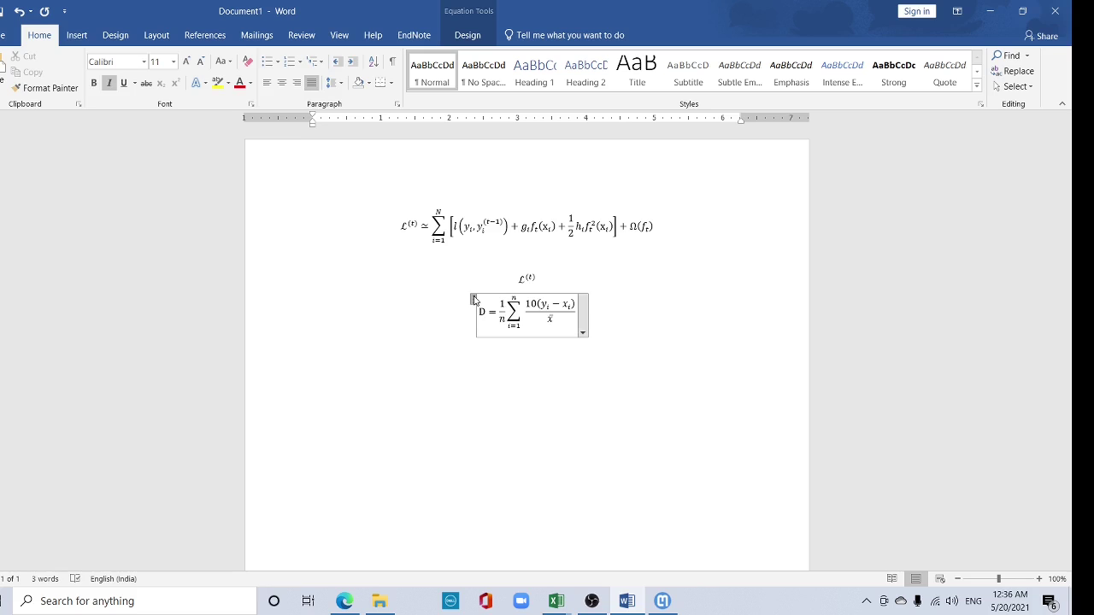
pyautogui.click(475, 299)
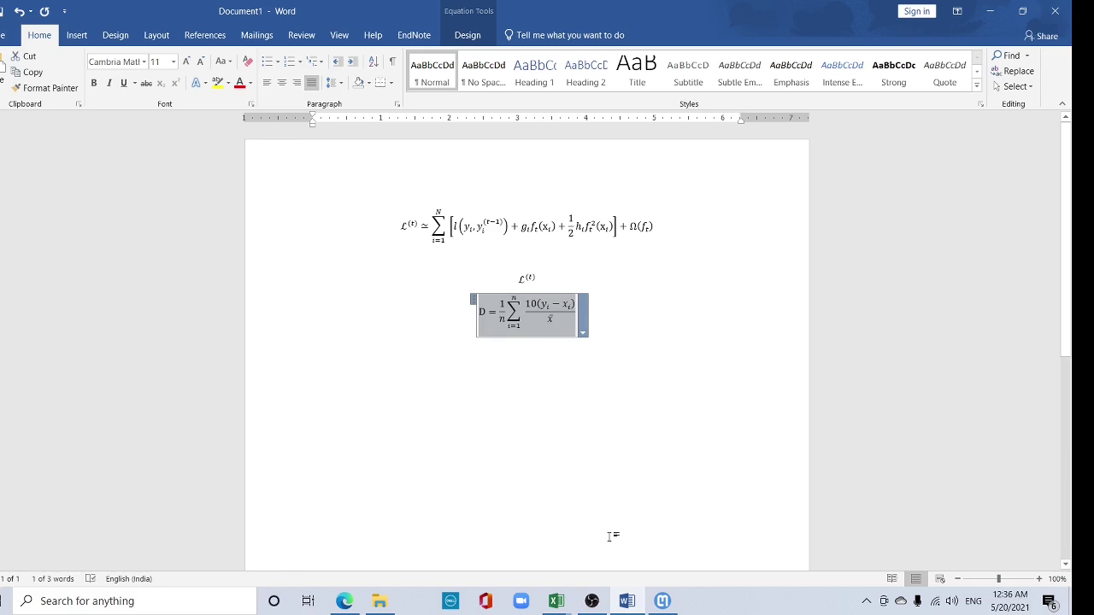
pyautogui.click(557, 601)
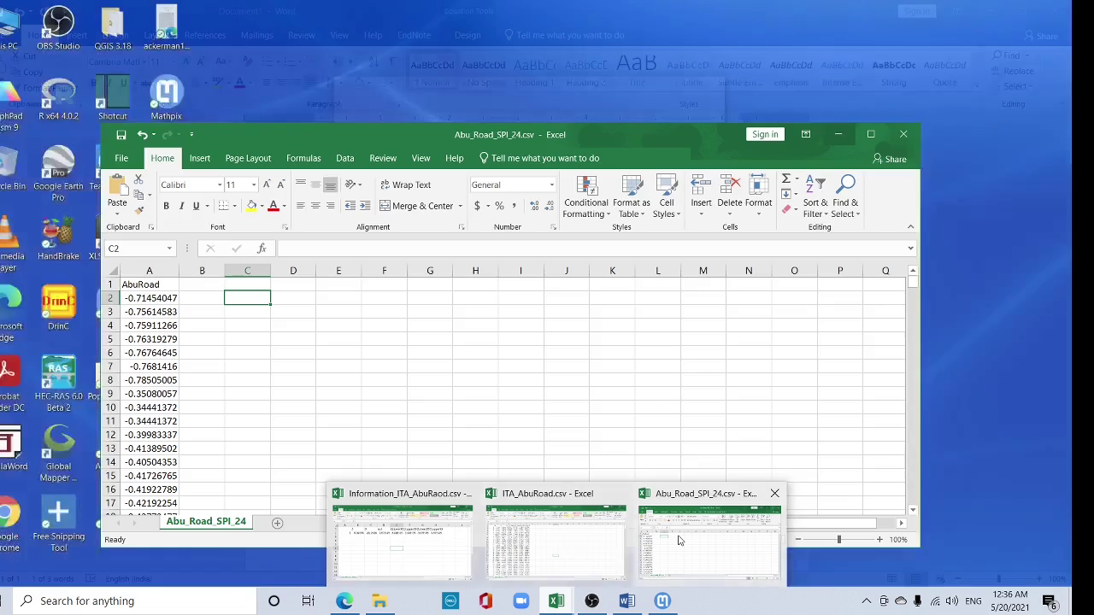
# Step: Maximize the Abu_Road_SPI_24 workbook and turn off its sheet gridlines
pyautogui.click(682, 534)
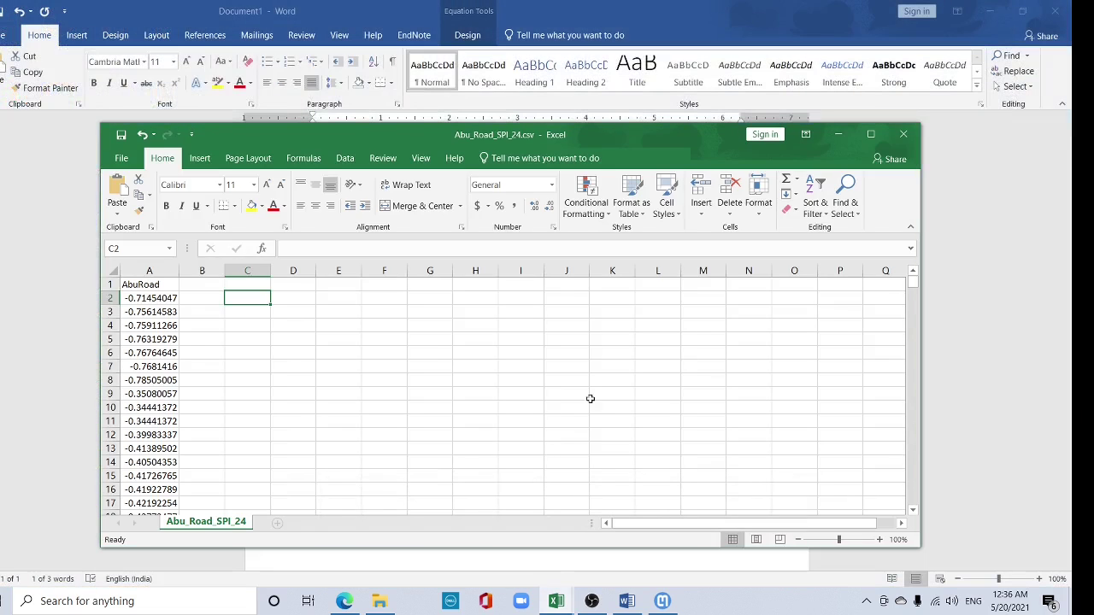
pyautogui.click(873, 134)
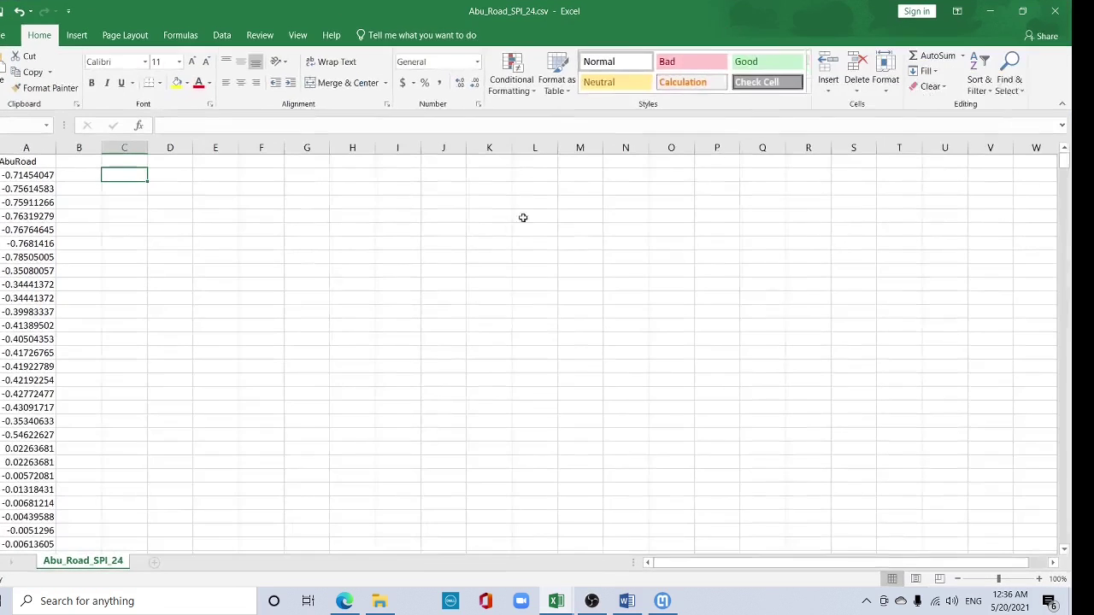
pyautogui.click(275, 38)
pyautogui.click(298, 35)
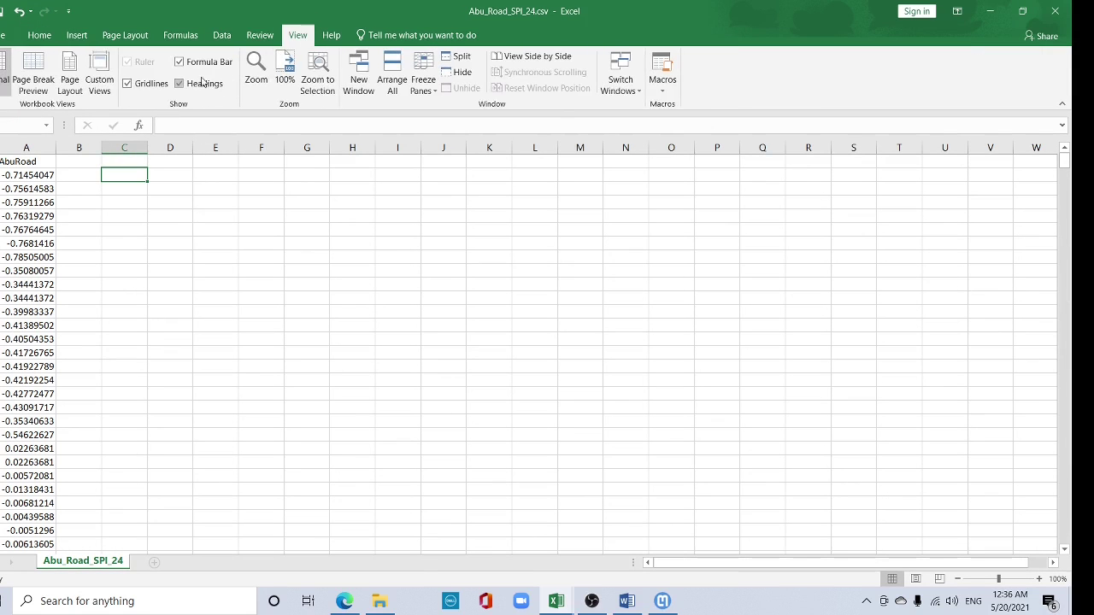
pyautogui.click(128, 83)
# Step: Paste the D equation as a picture at cell E2 beside the data
pyautogui.click(199, 176)
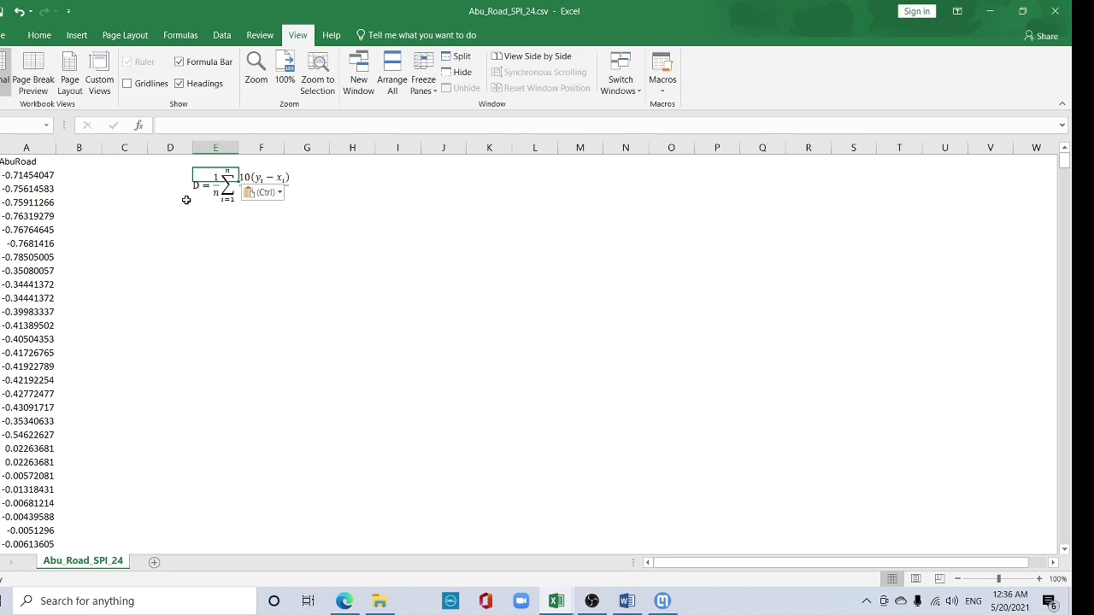
pyautogui.click(181, 201)
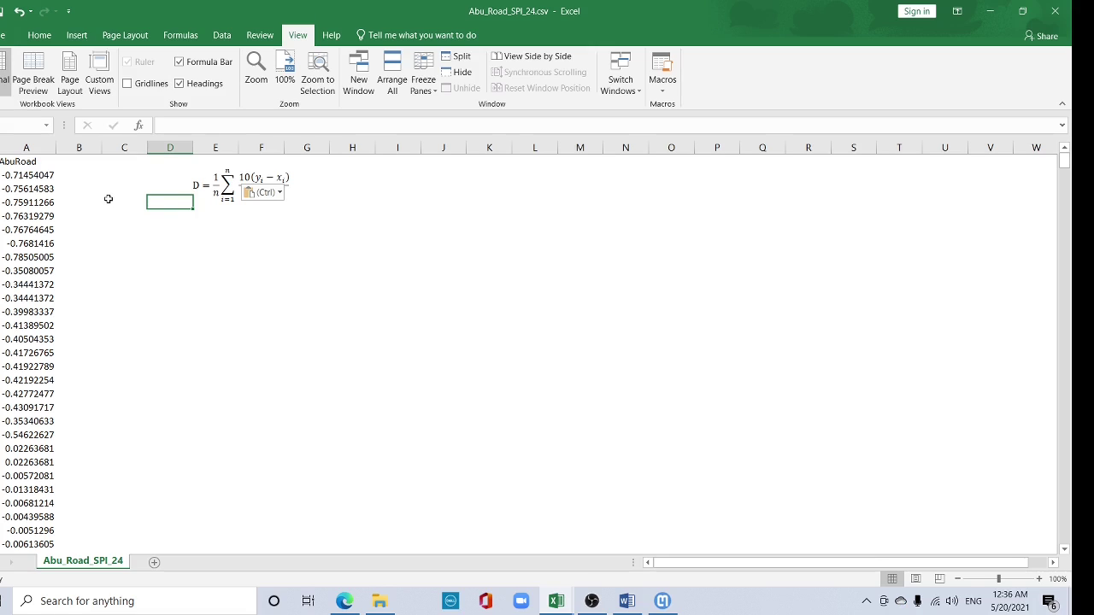
pyautogui.click(108, 200)
pyautogui.click(204, 185)
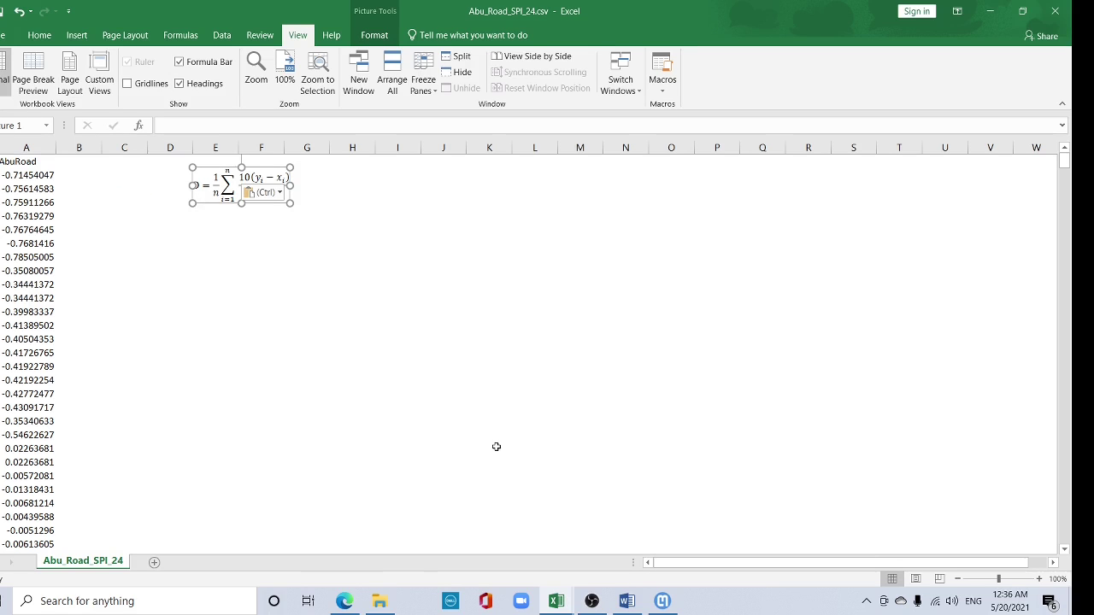
pyautogui.click(557, 601)
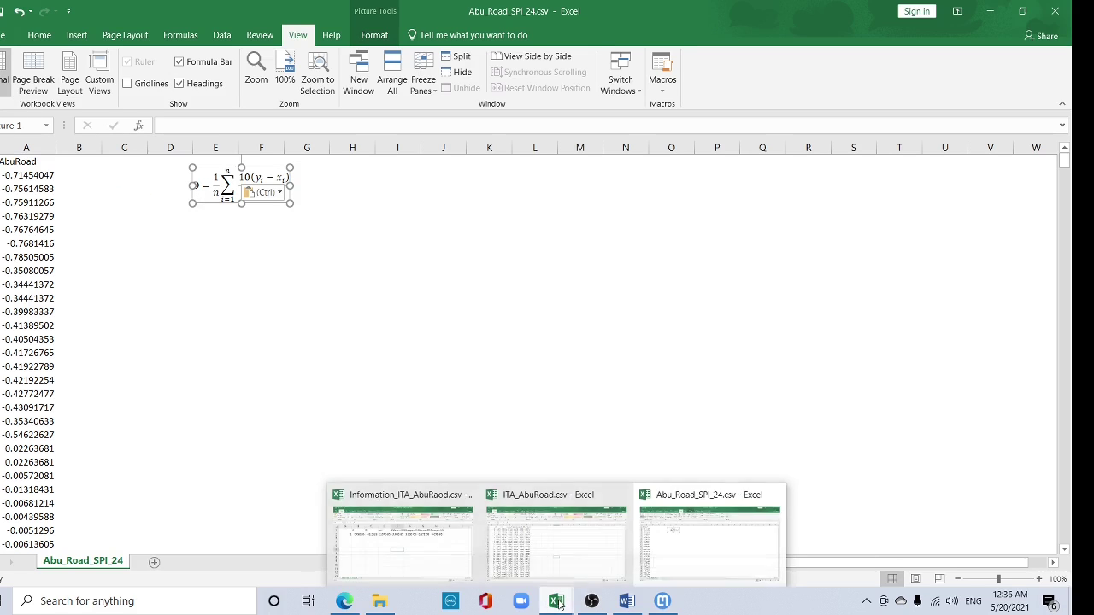
# Step: Copy the S heading and its value from the Information_ITA_AbuRaod workbook
pyautogui.click(430, 548)
pyautogui.click(240, 273)
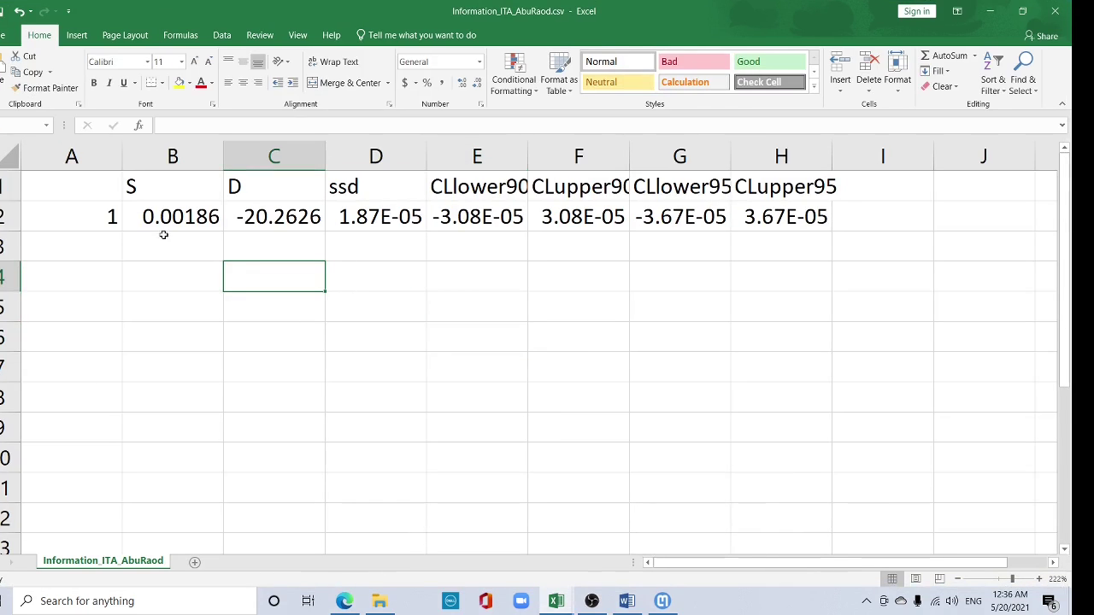
pyautogui.click(152, 188)
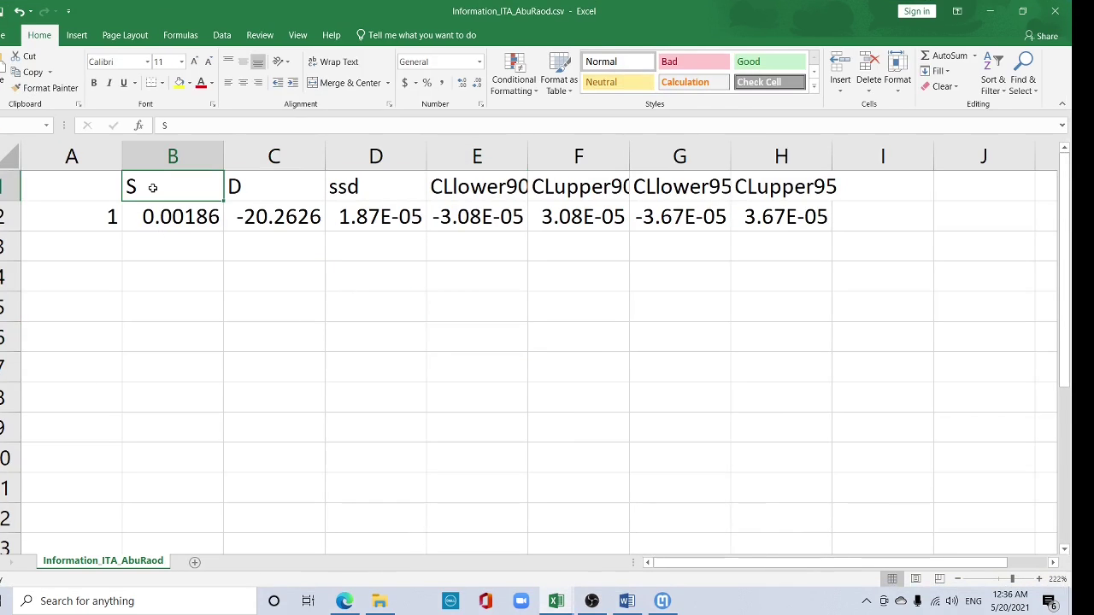
pyautogui.click(166, 260)
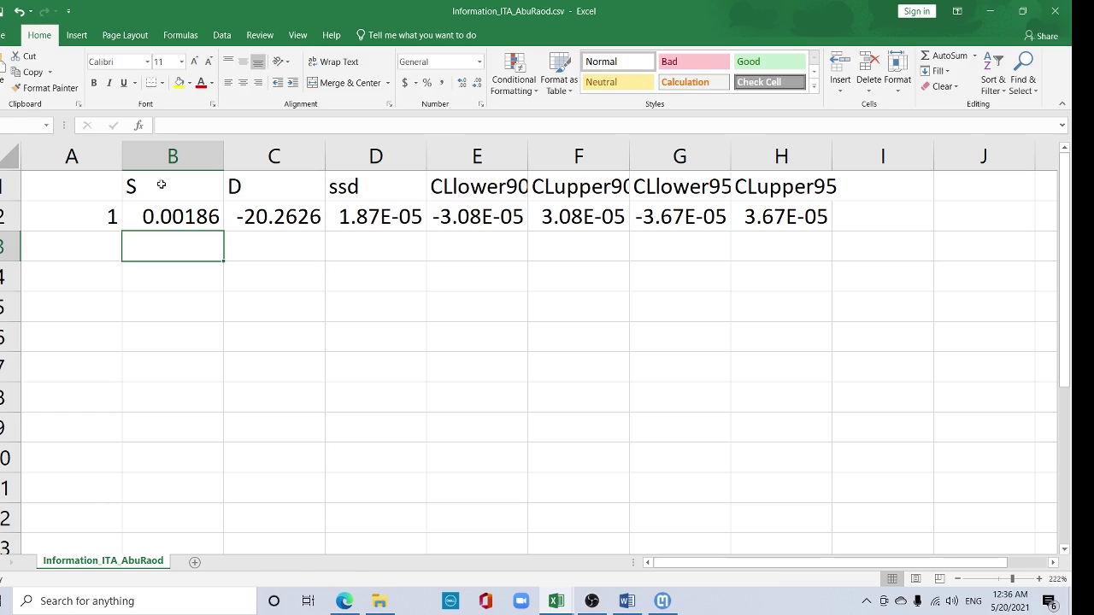
pyautogui.moveTo(161, 184); pyautogui.dragTo(156, 220)
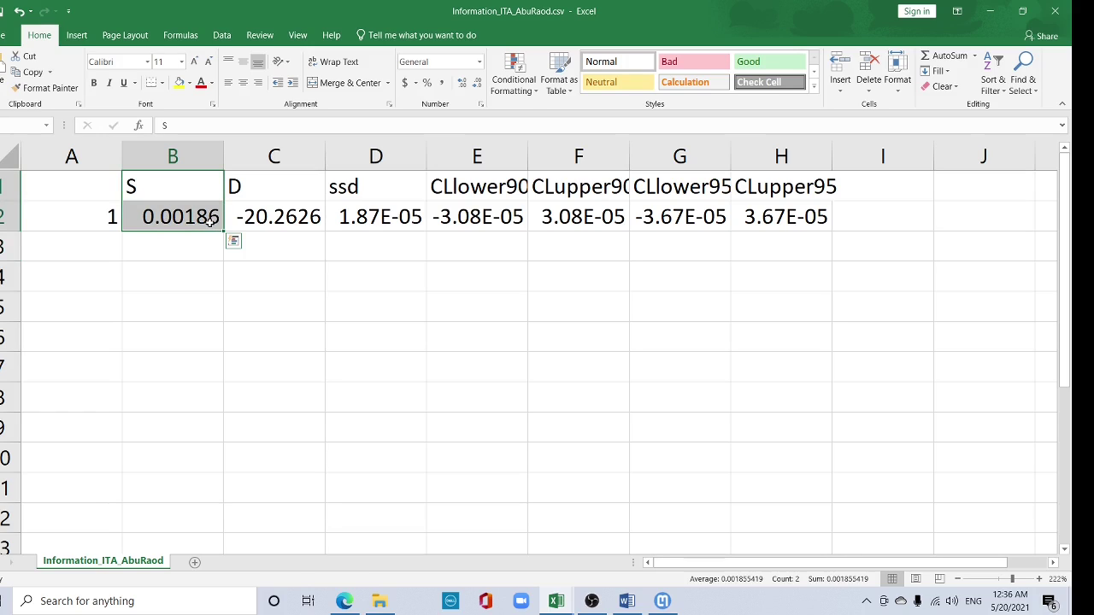
pyautogui.hotkey('ctrl', 'c')
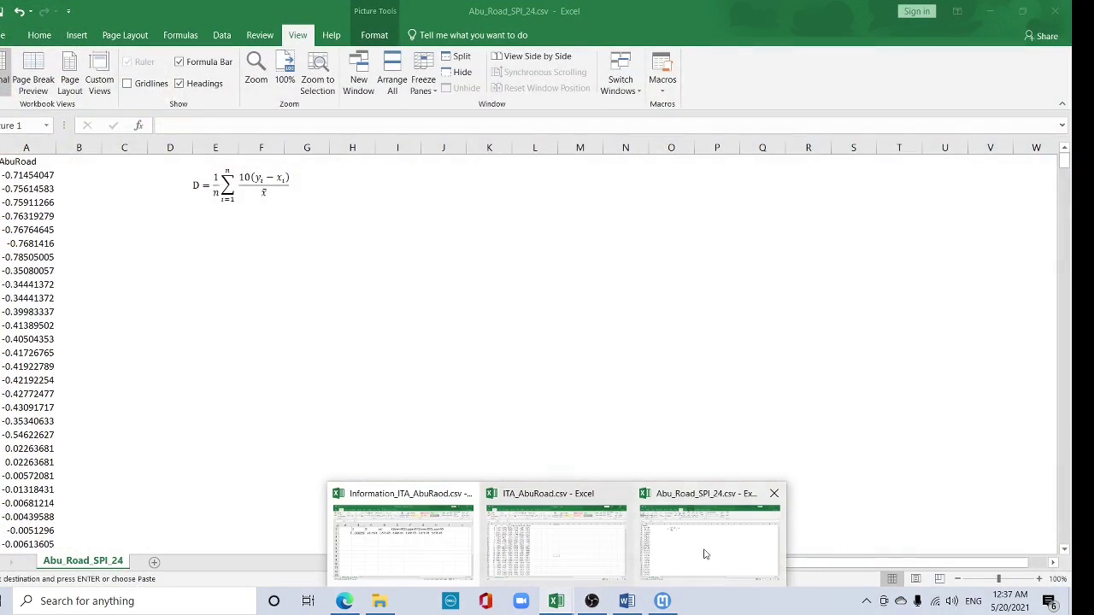
# Step: Paste the S heading and value into H1 of Abu_Road_SPI_24, showing 0.00186
pyautogui.click(706, 555)
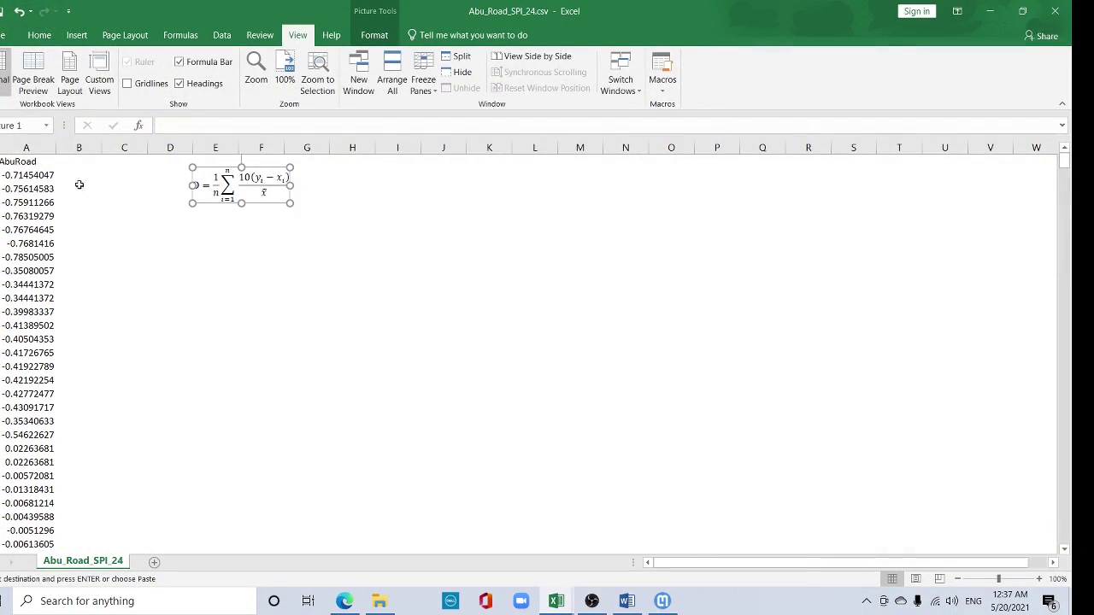
pyautogui.click(364, 173)
pyautogui.hotkey('ctrl', 'v')
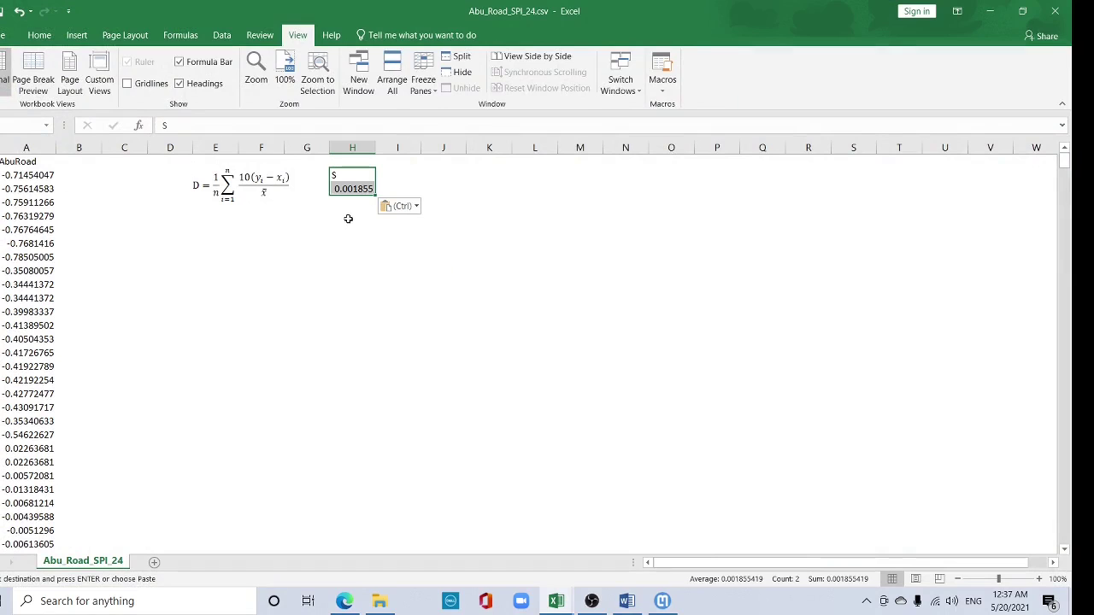
pyautogui.click(349, 214)
pyautogui.click(351, 189)
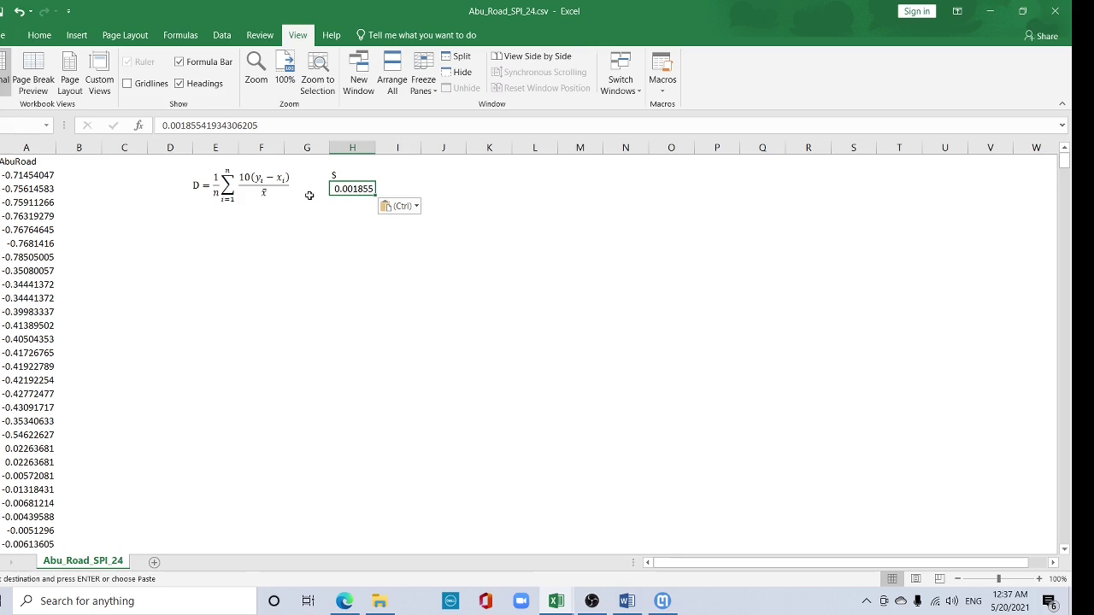
pyautogui.press('Down')
pyautogui.press('Down')
pyautogui.press('Down')
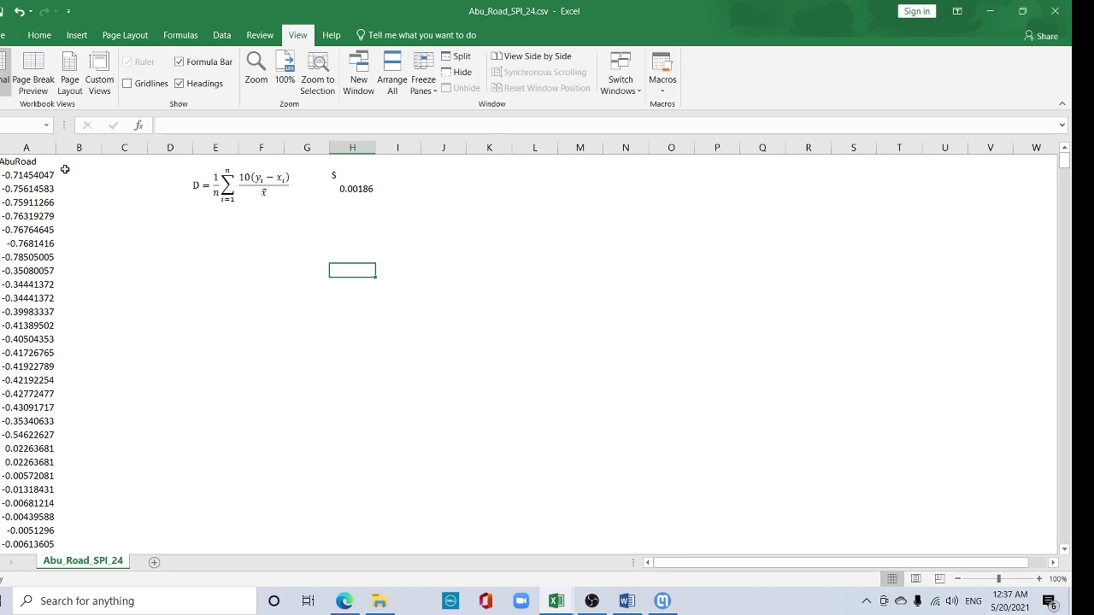
# Step: Add the headers fs in B1 and Sc in C1
pyautogui.click(26, 152)
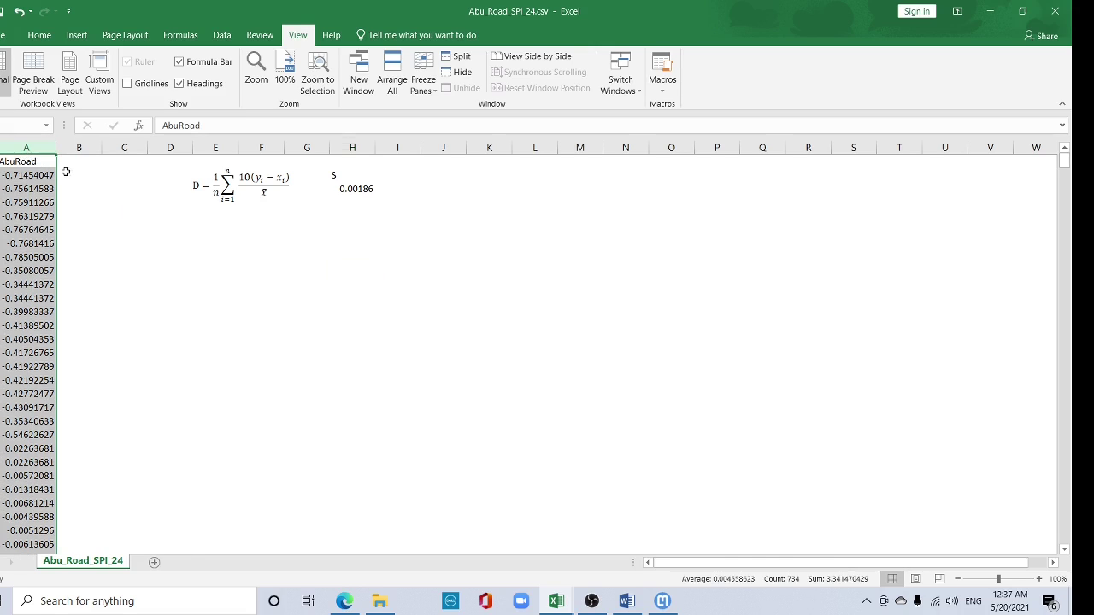
pyautogui.click(77, 171)
pyautogui.click(80, 162)
pyautogui.write('fs')
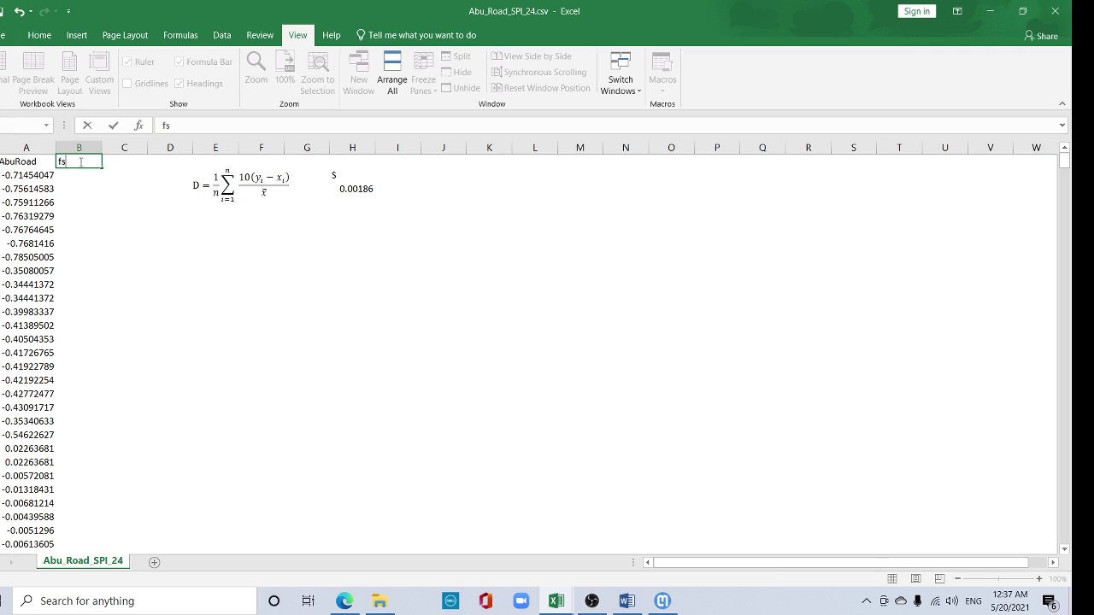
pyautogui.click(133, 164)
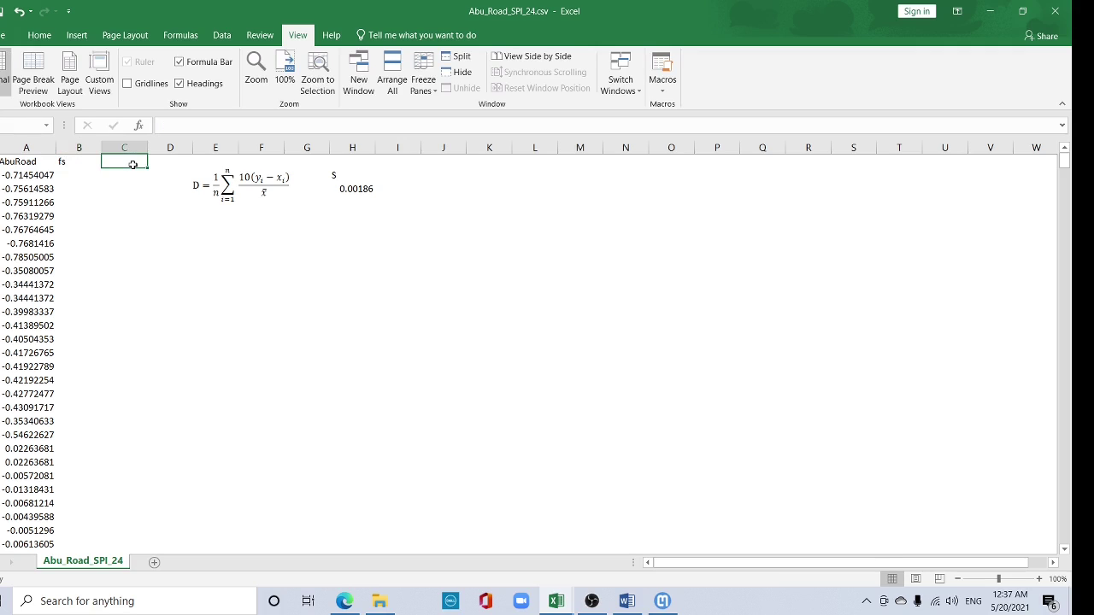
pyautogui.write('Sc')
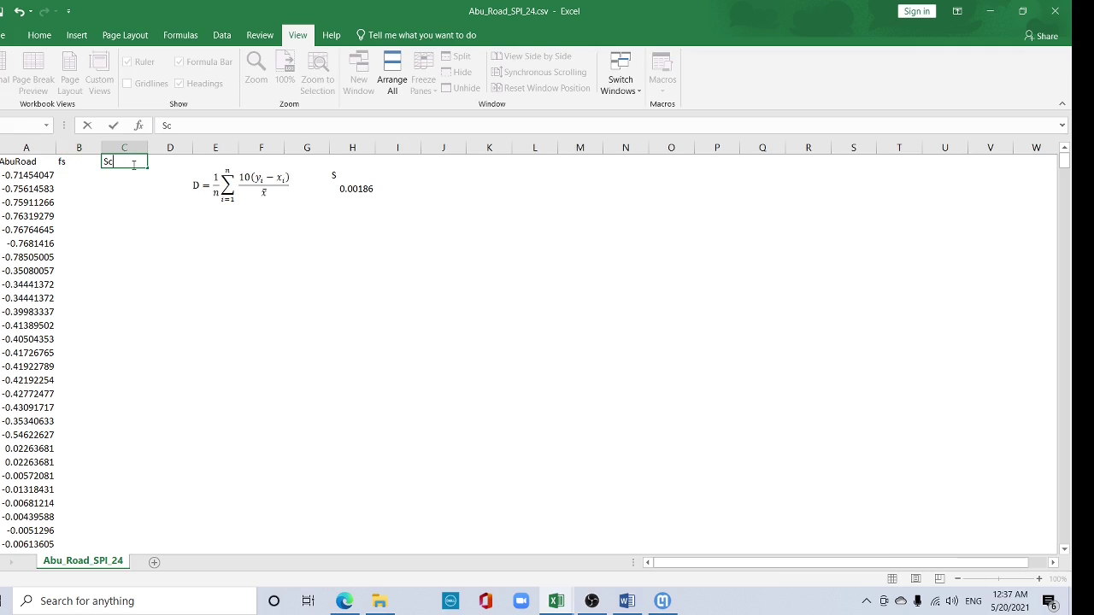
pyautogui.click(98, 176)
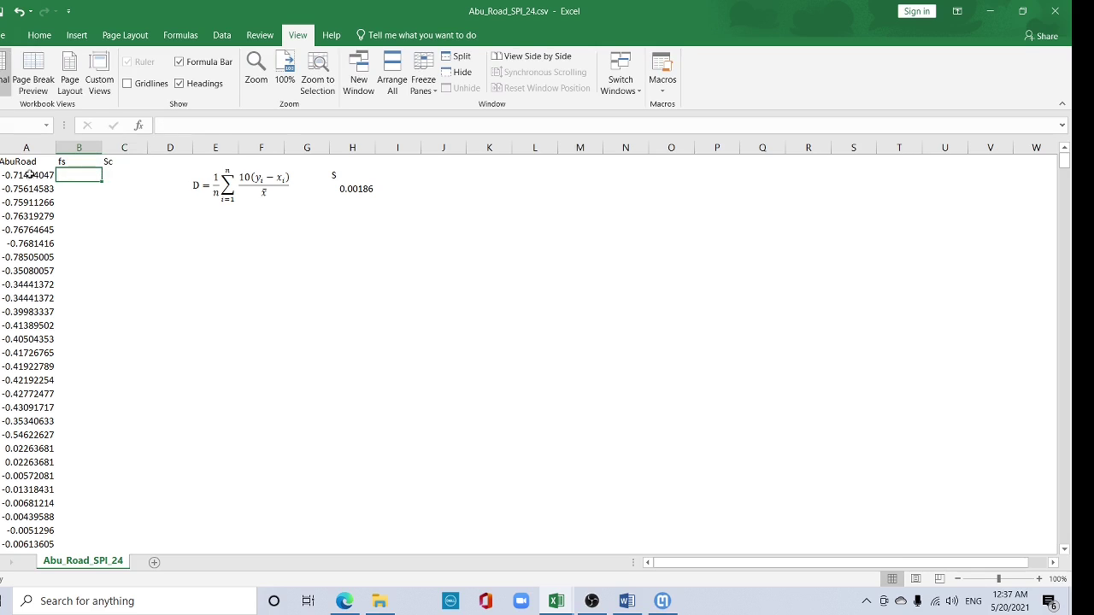
# Step: Check the series length in column A and enter =734/2 in E5, giving 367
pyautogui.moveTo(28, 175); pyautogui.dragTo(6, 611)
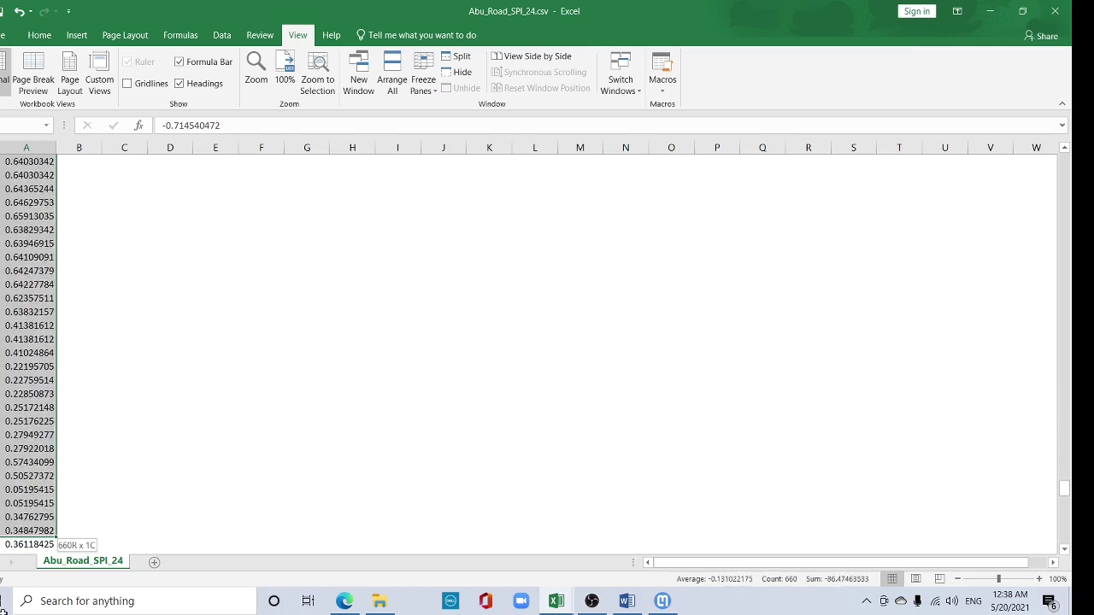
pyautogui.moveTo(6, 610); pyautogui.dragTo(19, 532)
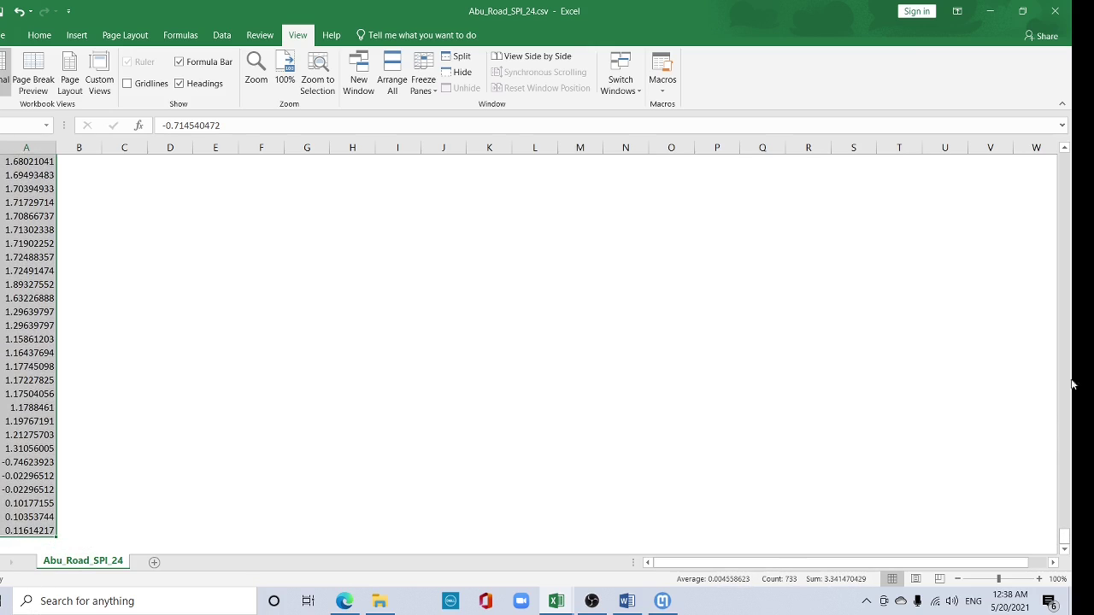
pyautogui.moveTo(1066, 538); pyautogui.dragTo(1068, 159)
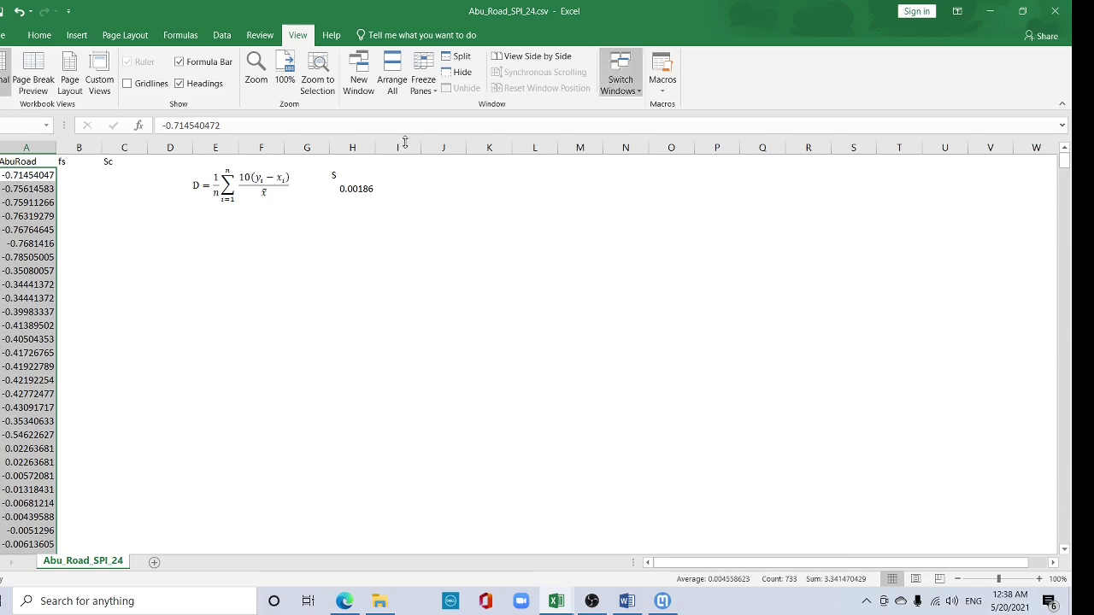
pyautogui.click(204, 219)
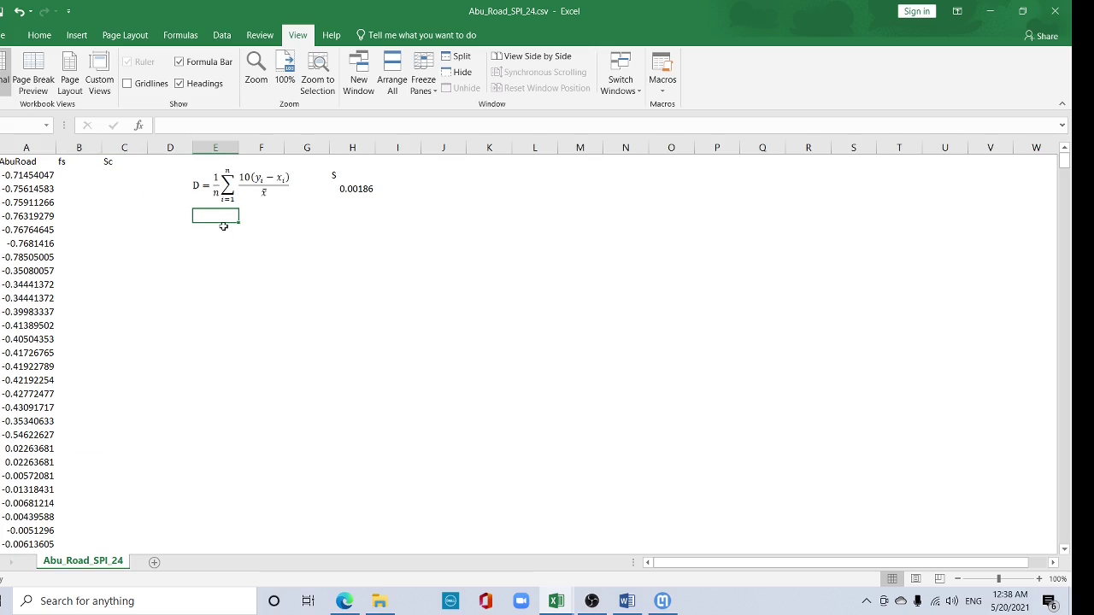
pyautogui.write('=734/2')
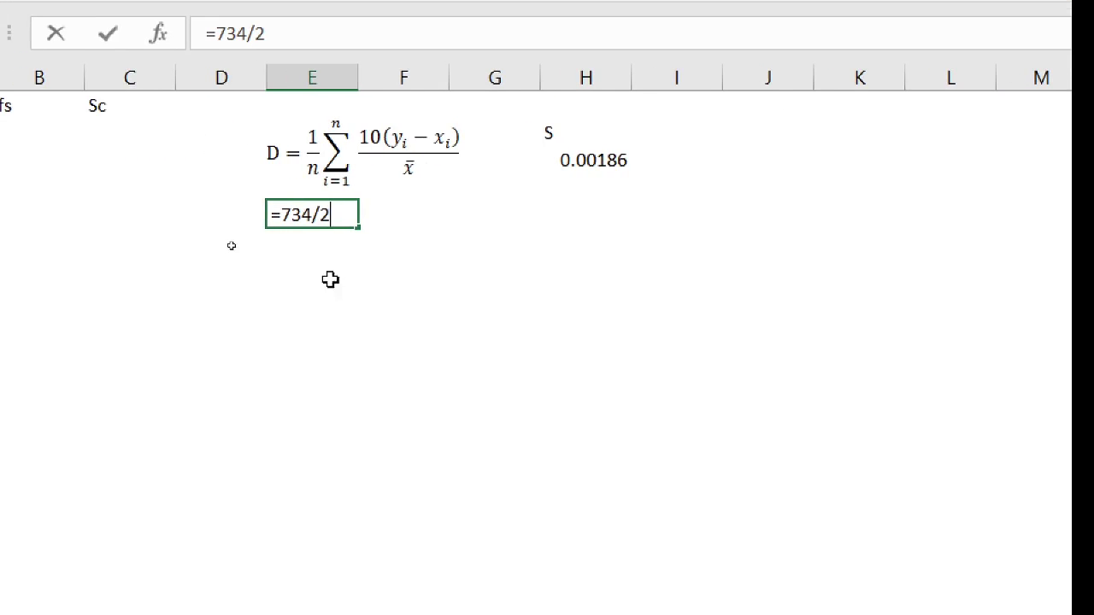
pyautogui.press('Return')
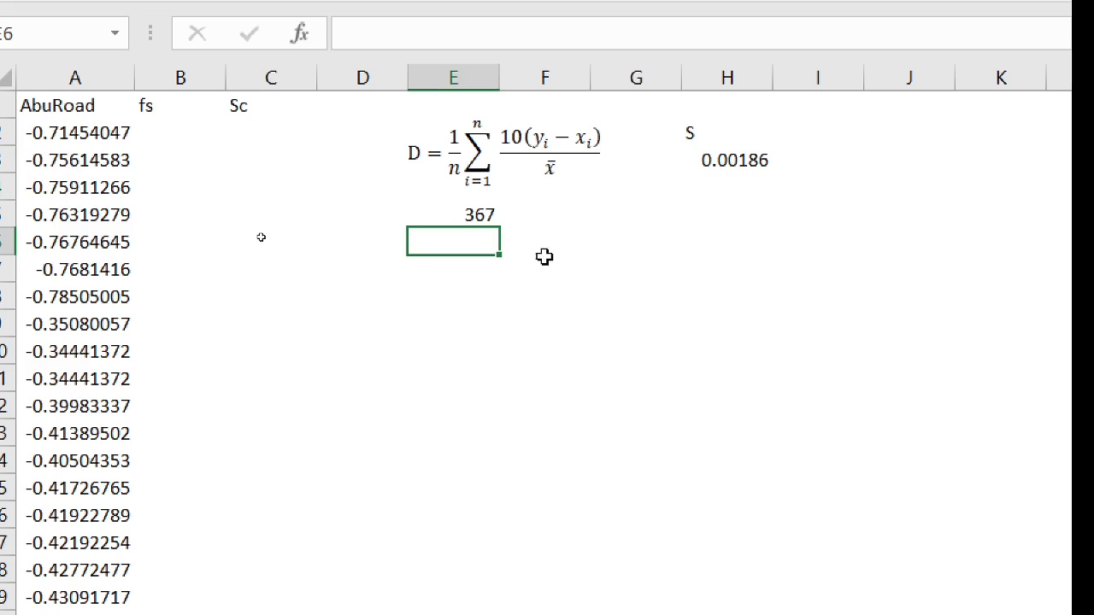
# Step: Copy the first 367 AbuRoad values into the fs column starting at B2
pyautogui.moveTo(59, 160)
pyautogui.mouseDown()
pyautogui.moveTo(45, 268)
pyautogui.moveTo(69, 78)
pyautogui.moveTo(50, 596)
pyautogui.moveTo(78, 330)
pyautogui.mouseUp()
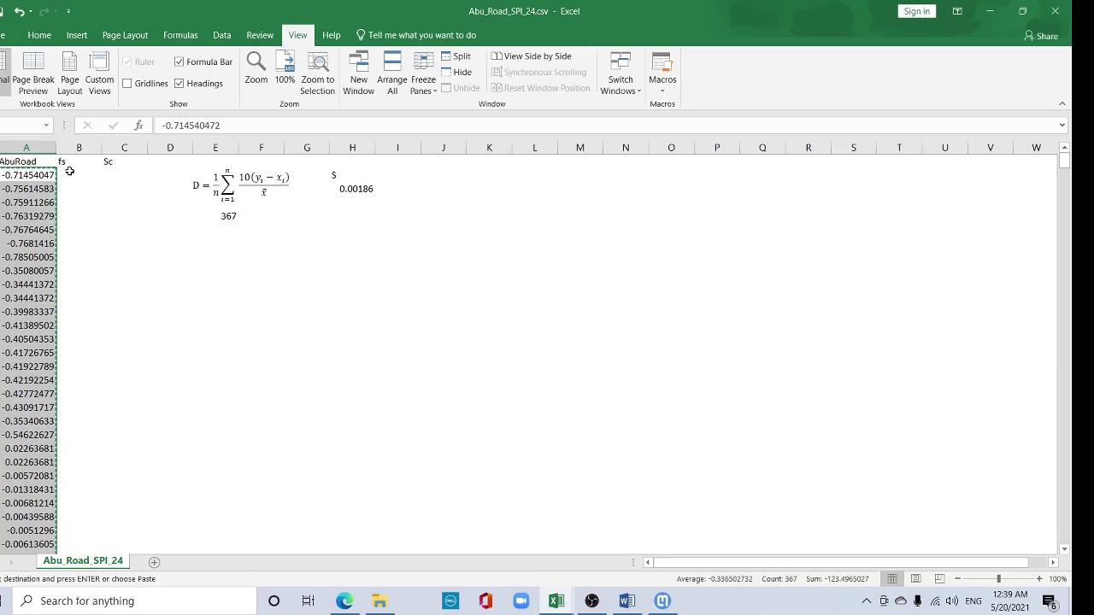
pyautogui.click(69, 171)
pyautogui.hotkey('ctrl', 'v')
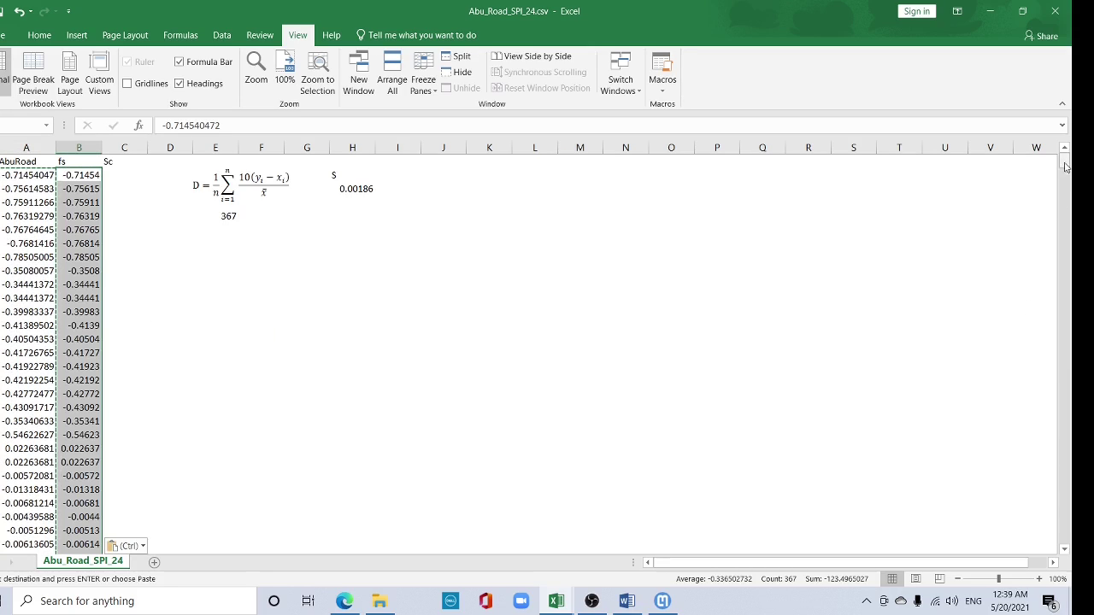
# Step: Fill the Sc column with the remaining second-half AbuRoad values
pyautogui.moveTo(1064, 164); pyautogui.dragTo(1065, 349)
pyautogui.moveTo(28, 339)
pyautogui.mouseDown()
pyautogui.moveTo(32, 605)
pyautogui.moveTo(38, 489)
pyautogui.mouseUp()
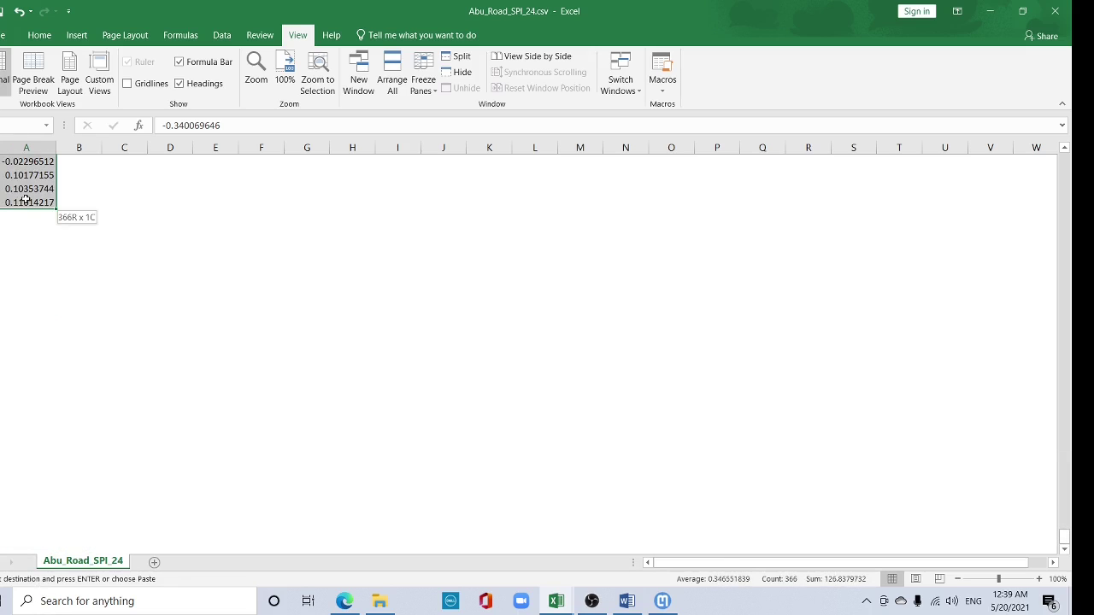
pyautogui.moveTo(38, 489); pyautogui.dragTo(25, 200)
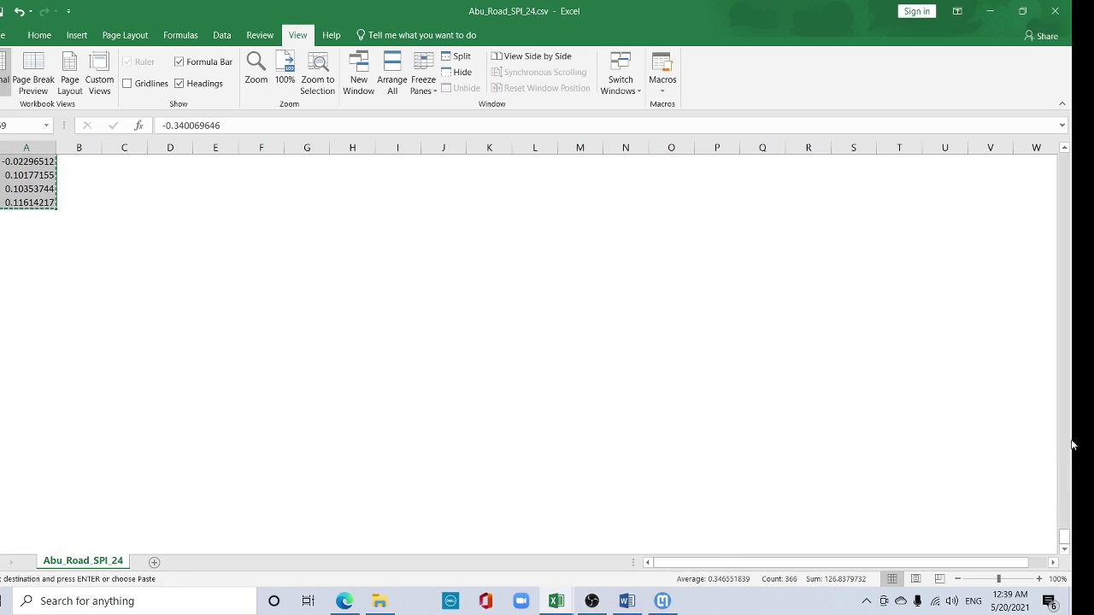
pyautogui.moveTo(1066, 536); pyautogui.dragTo(1066, 158)
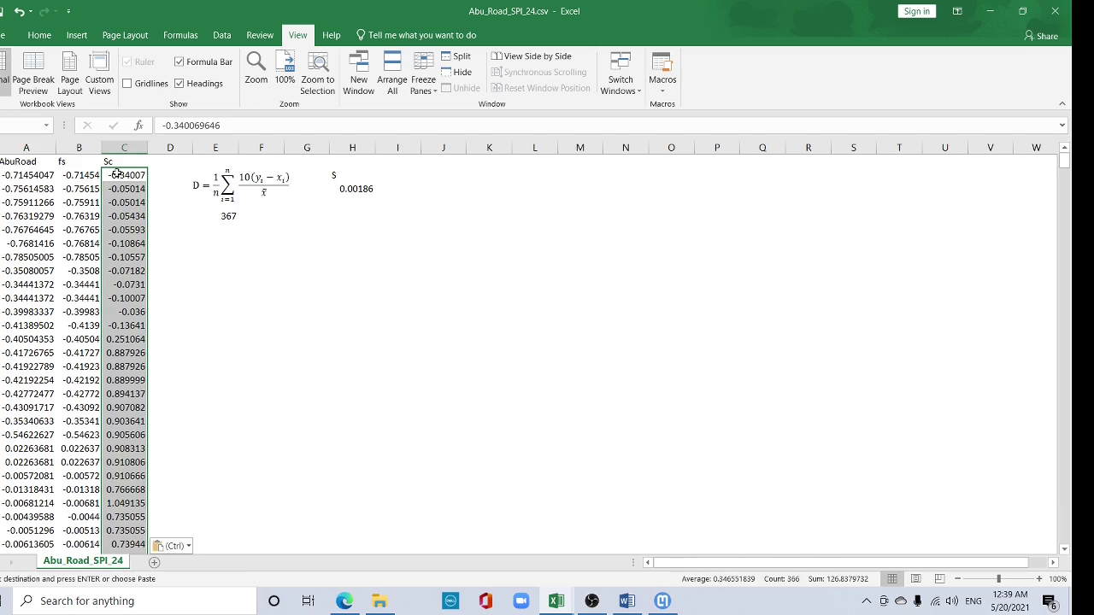
pyautogui.click(79, 148)
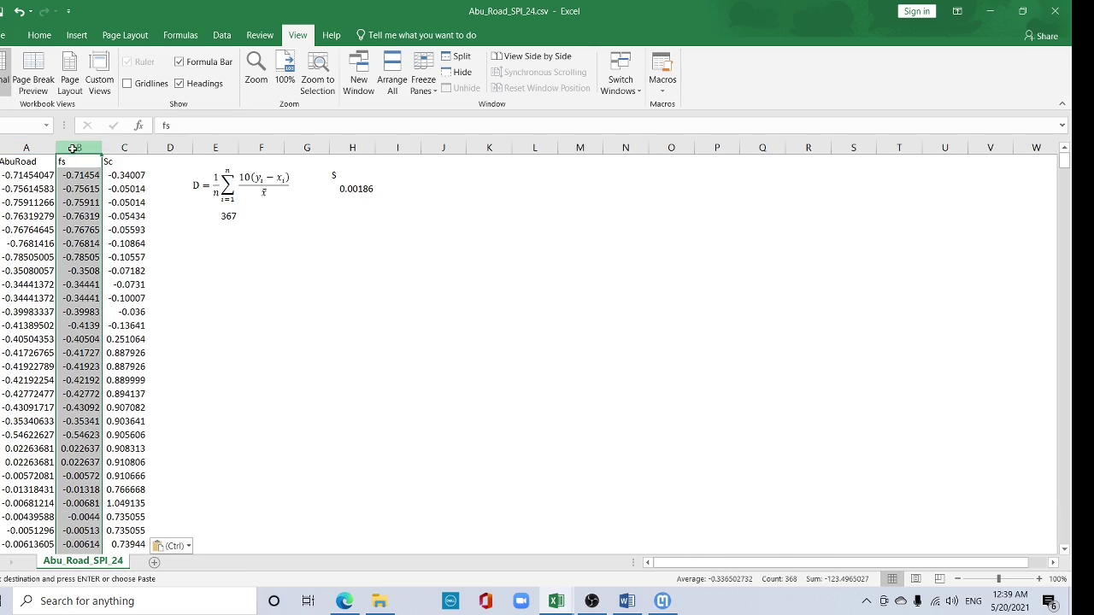
# Step: Insert an empty column before fs and review where the fs values end
pyautogui.rightClick(77, 150)
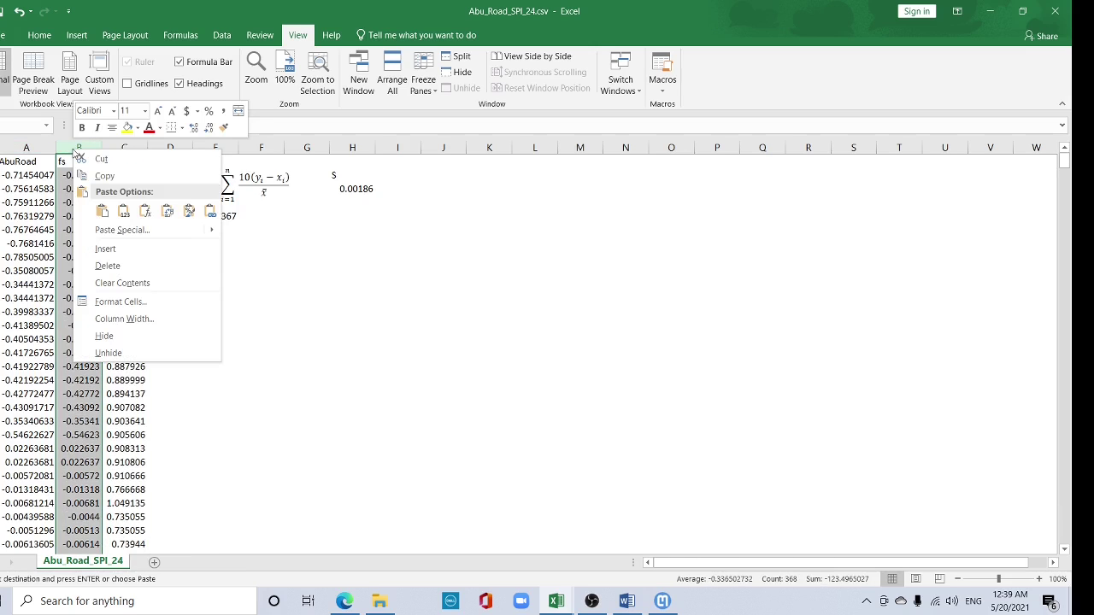
pyautogui.click(115, 248)
pyautogui.moveTo(154, 189); pyautogui.dragTo(154, 217)
pyautogui.click(141, 189)
pyautogui.click(145, 159)
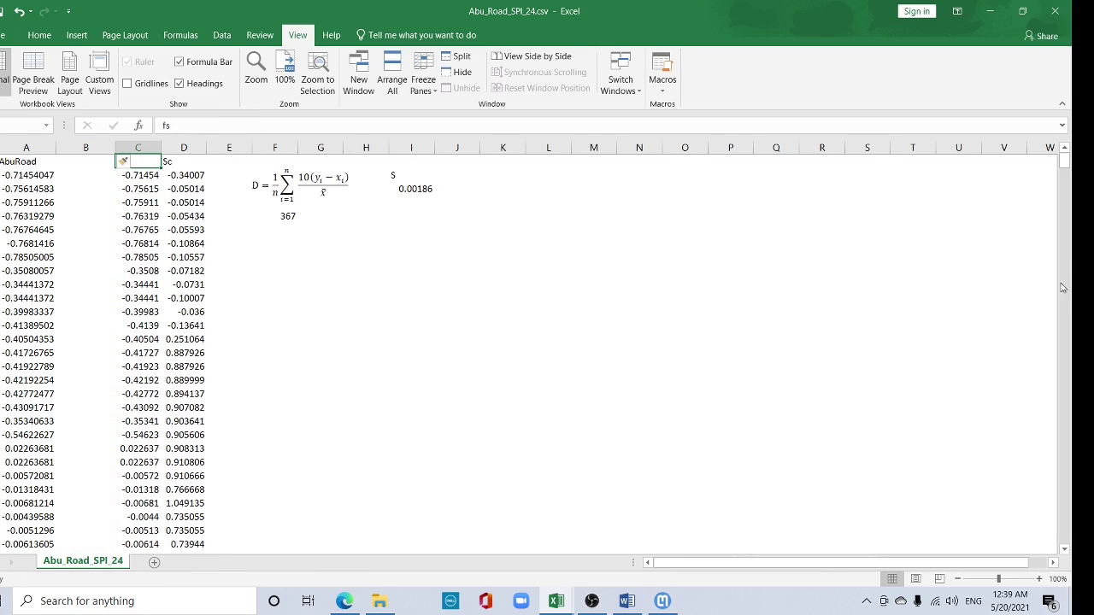
pyautogui.moveTo(1064, 163)
pyautogui.mouseDown()
pyautogui.moveTo(1072, 392)
pyautogui.moveTo(1066, 352)
pyautogui.mouseUp()
pyautogui.click(146, 446)
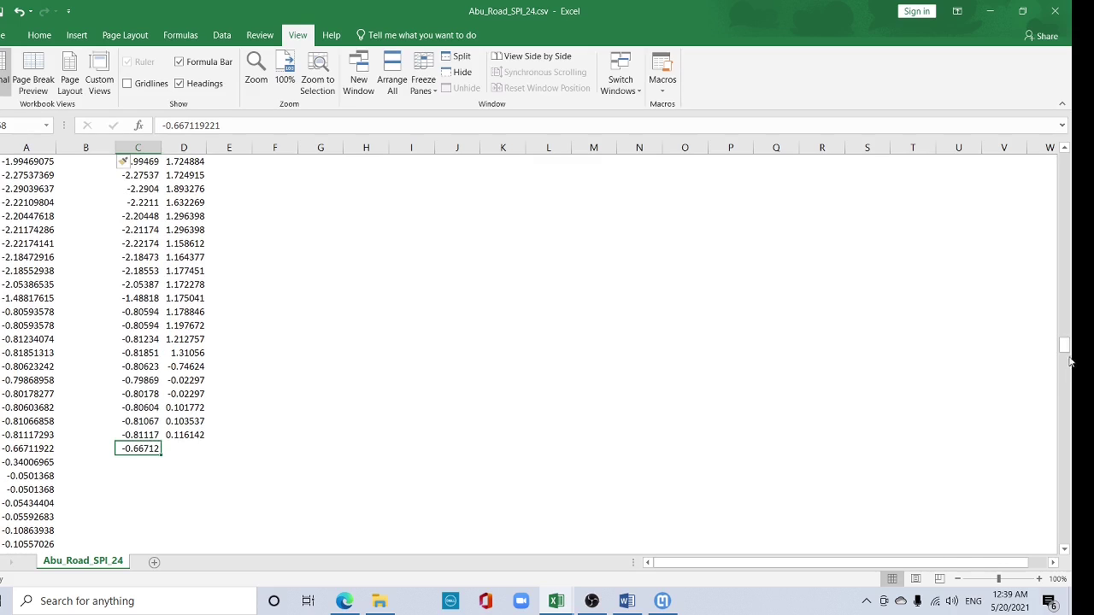
pyautogui.moveTo(1067, 346); pyautogui.dragTo(1066, 158)
# Step: Delete the first fs value in C2 with Shift cells up so fs and Sc end together
pyautogui.click(146, 175)
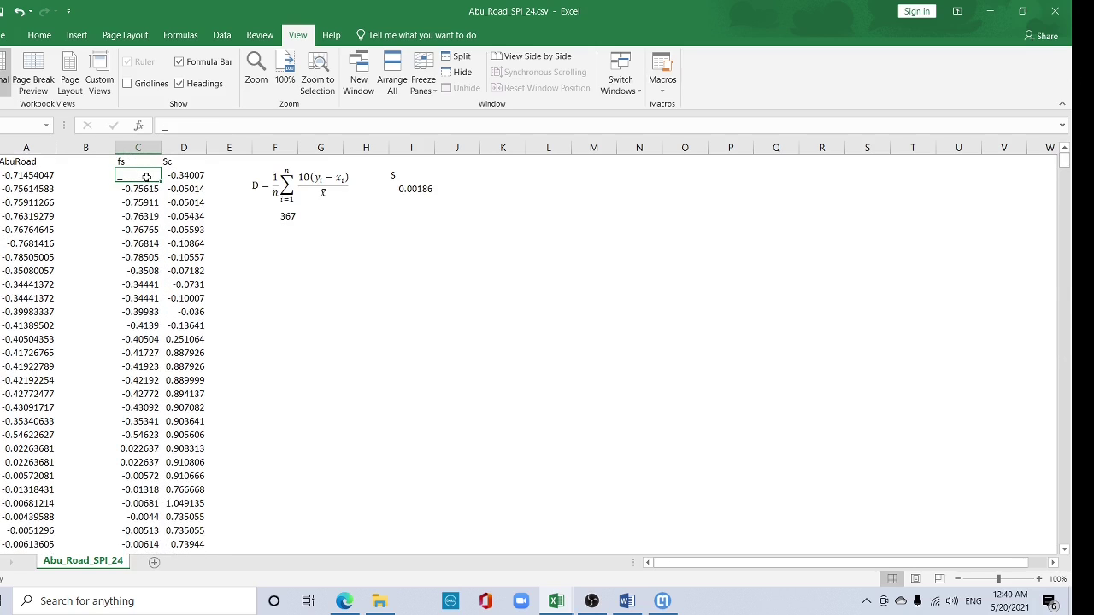
pyautogui.hotkey('ctrl', '-')
pyautogui.click(728, 308)
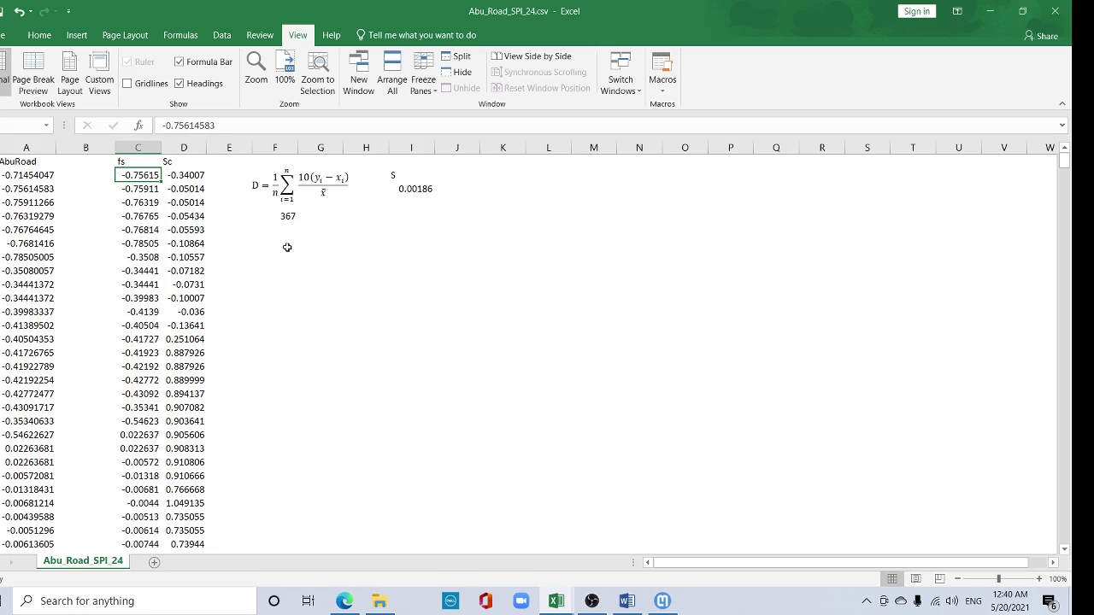
pyautogui.click(288, 247)
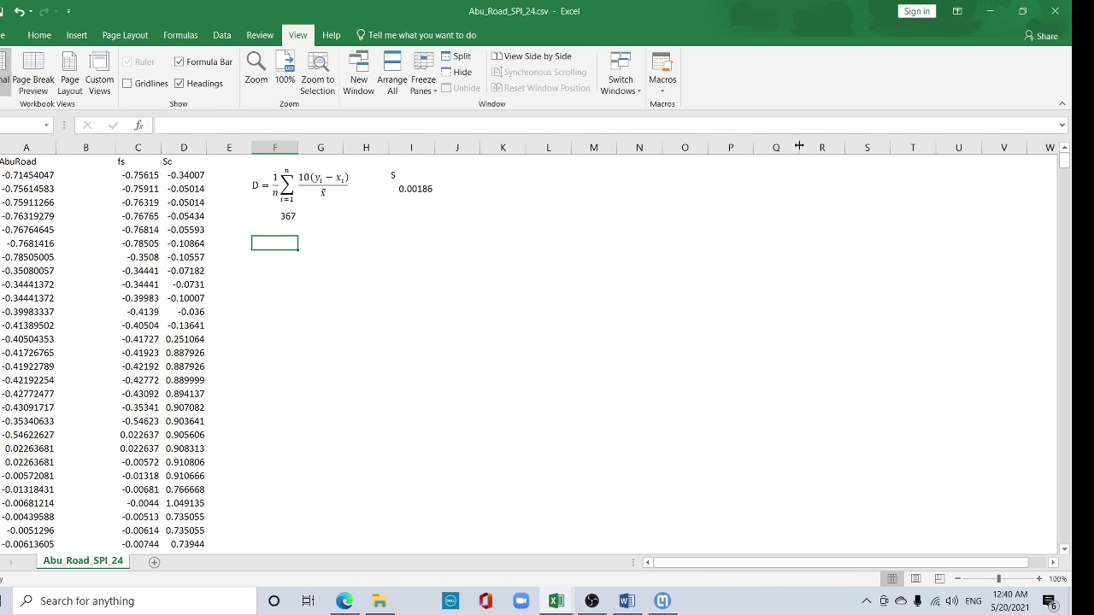
pyautogui.moveTo(1065, 164); pyautogui.dragTo(1065, 350)
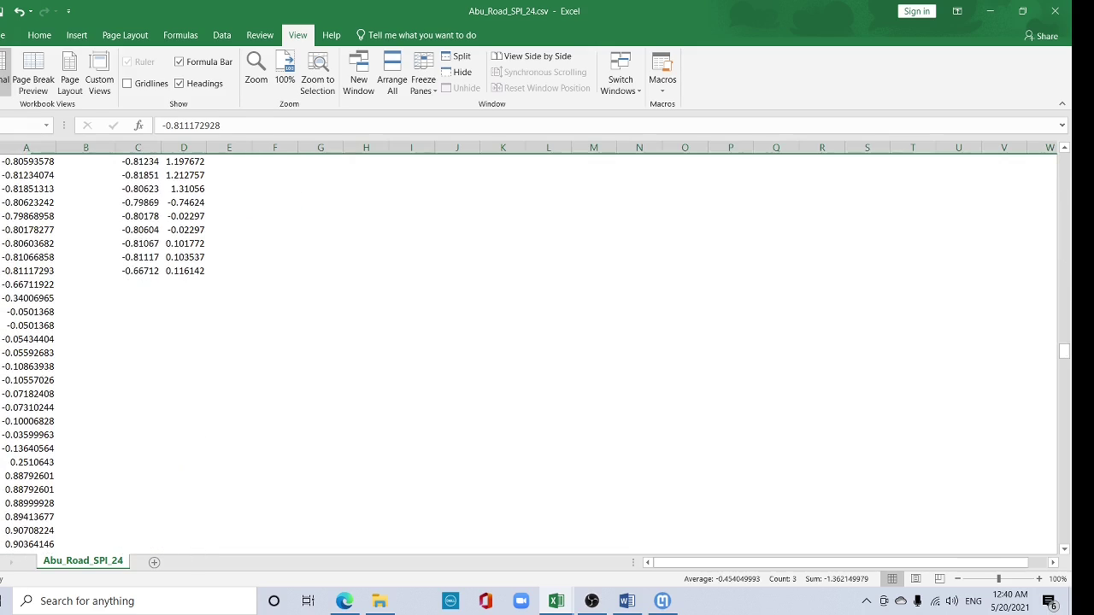
pyautogui.click(3, 270)
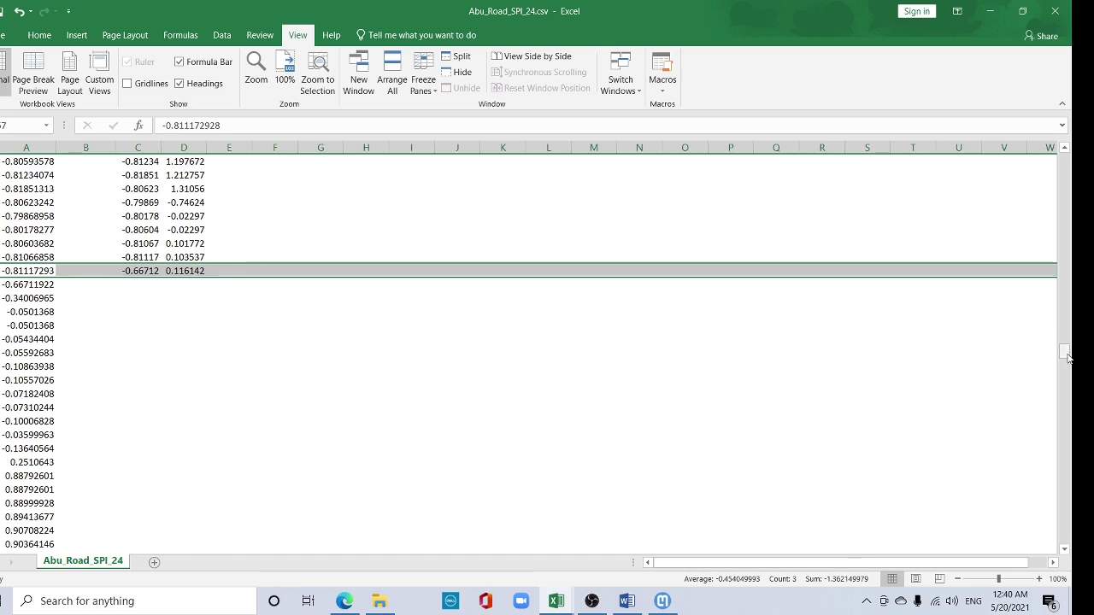
pyautogui.moveTo(1065, 350); pyautogui.dragTo(1072, 62)
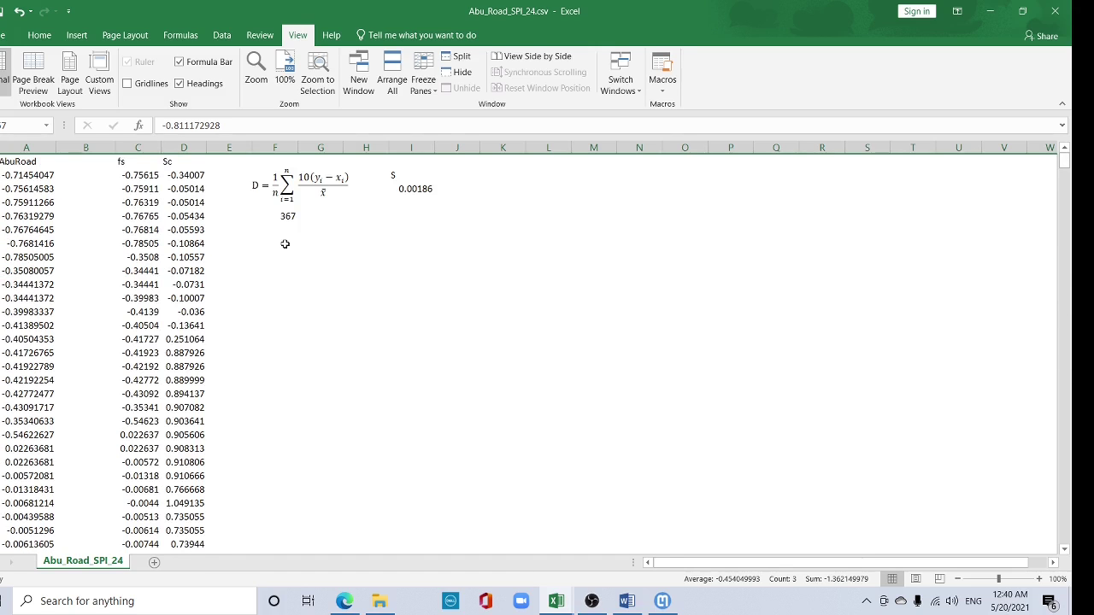
pyautogui.click(286, 244)
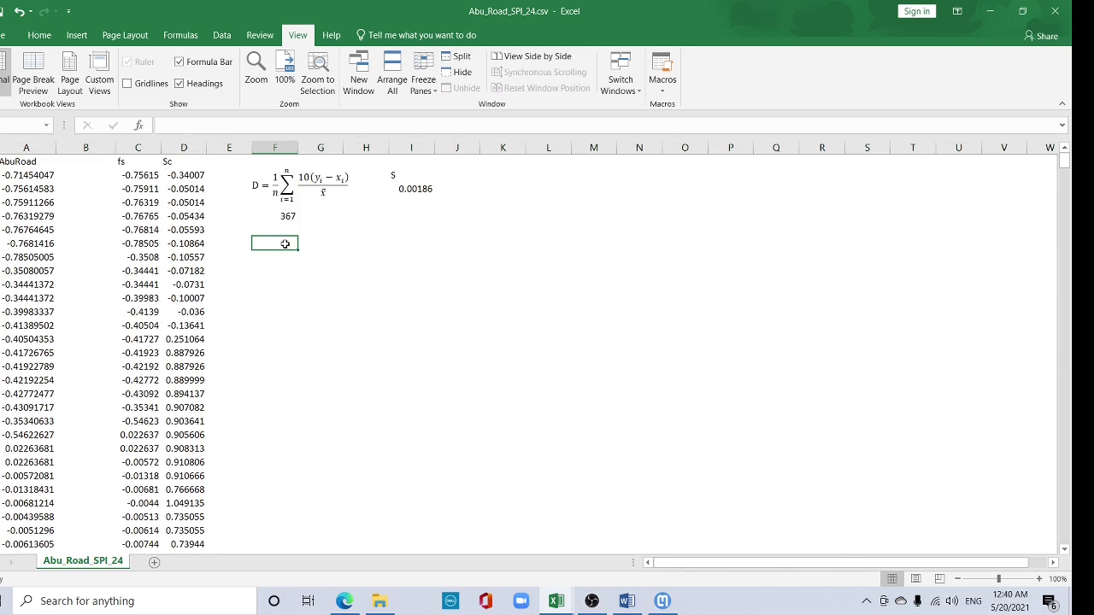
# Step: Label F7 'Average' and fill =AVERAGE(C2:C367) from G7 into H7 (-0.33547, 0.346552)
pyautogui.write('Average')
pyautogui.click(335, 244)
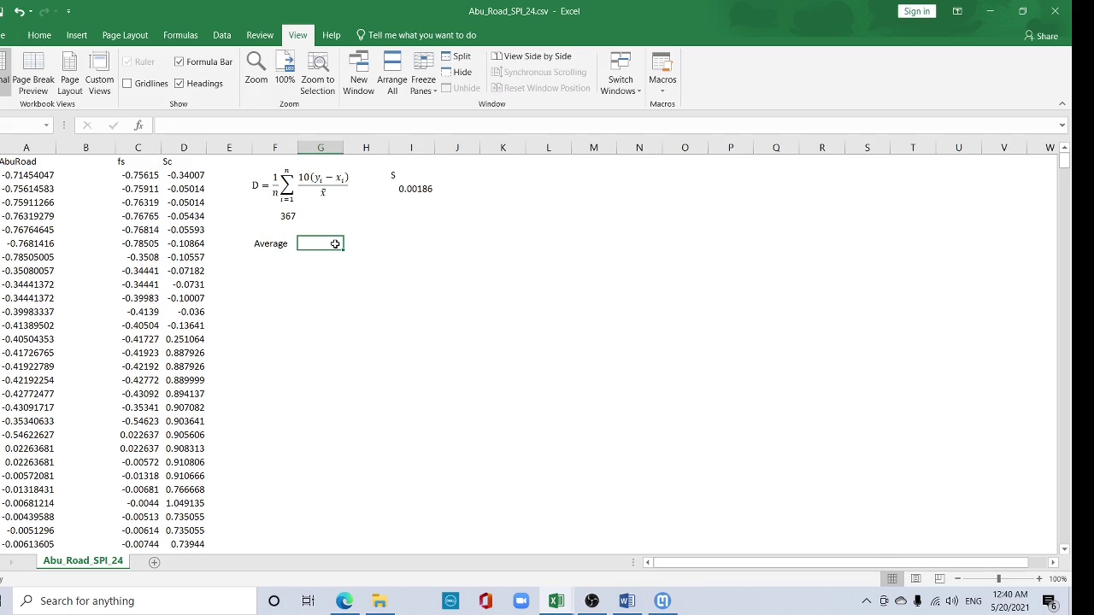
pyautogui.write('=A')
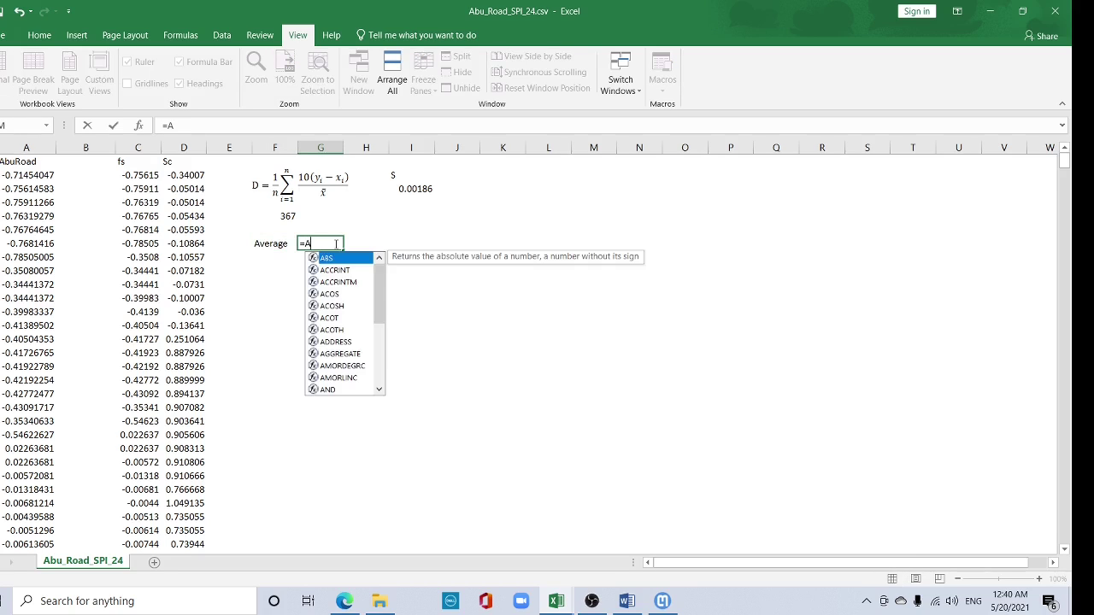
pyautogui.write('verage')
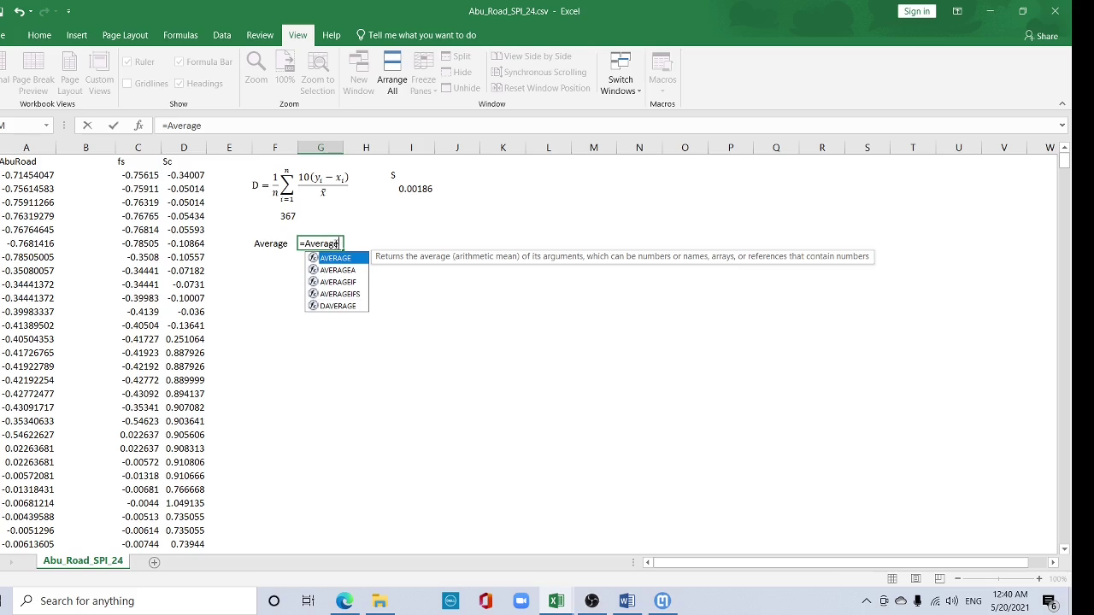
pyautogui.write('(')
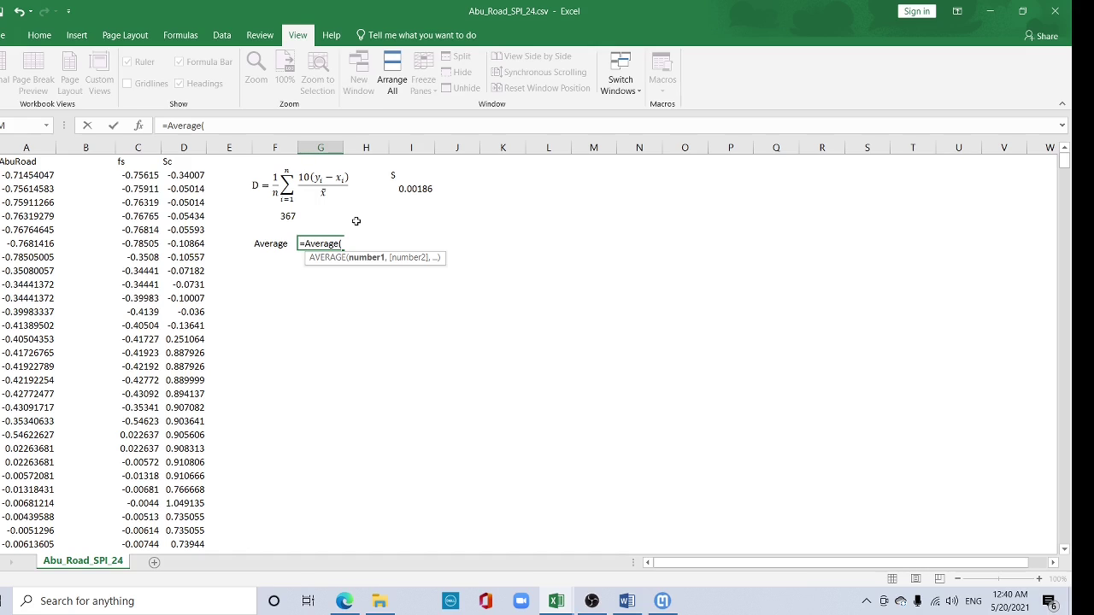
pyautogui.write('C2:')
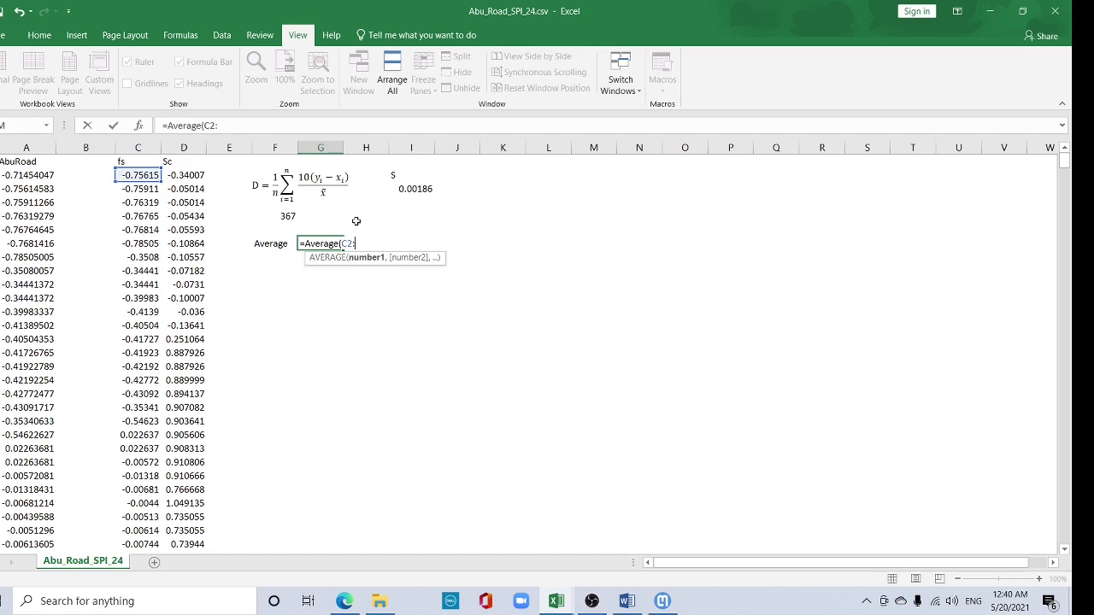
pyautogui.write('C')
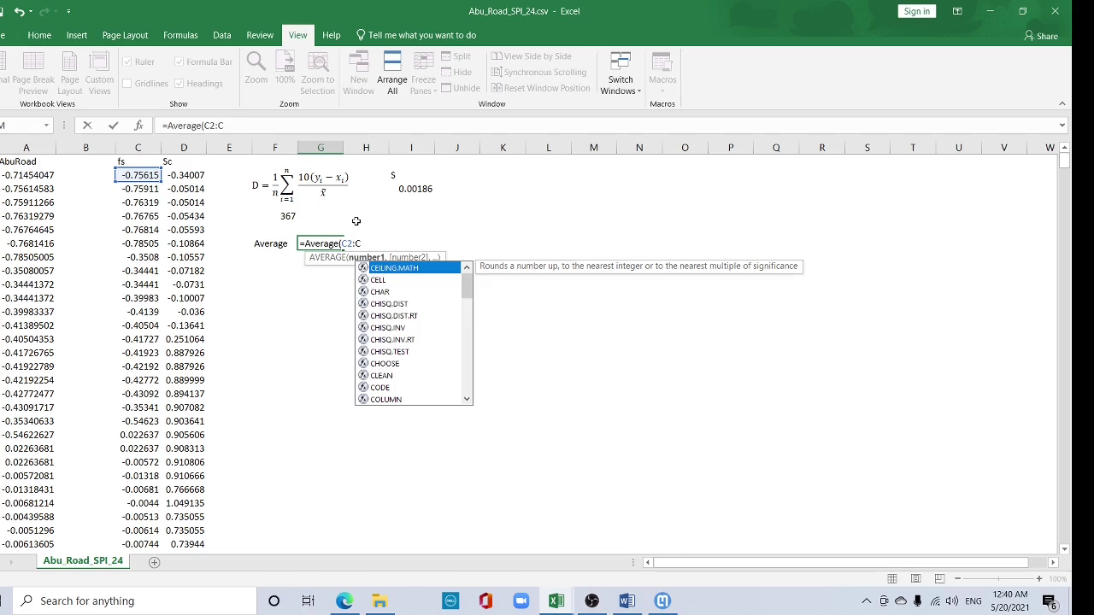
pyautogui.write('367')
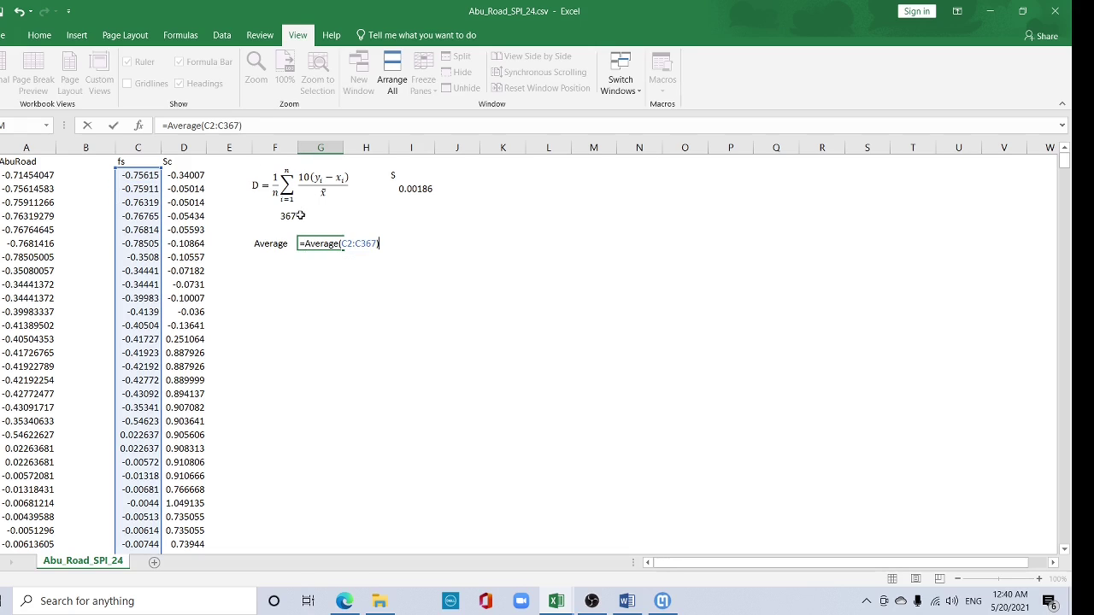
pyautogui.press('Return')
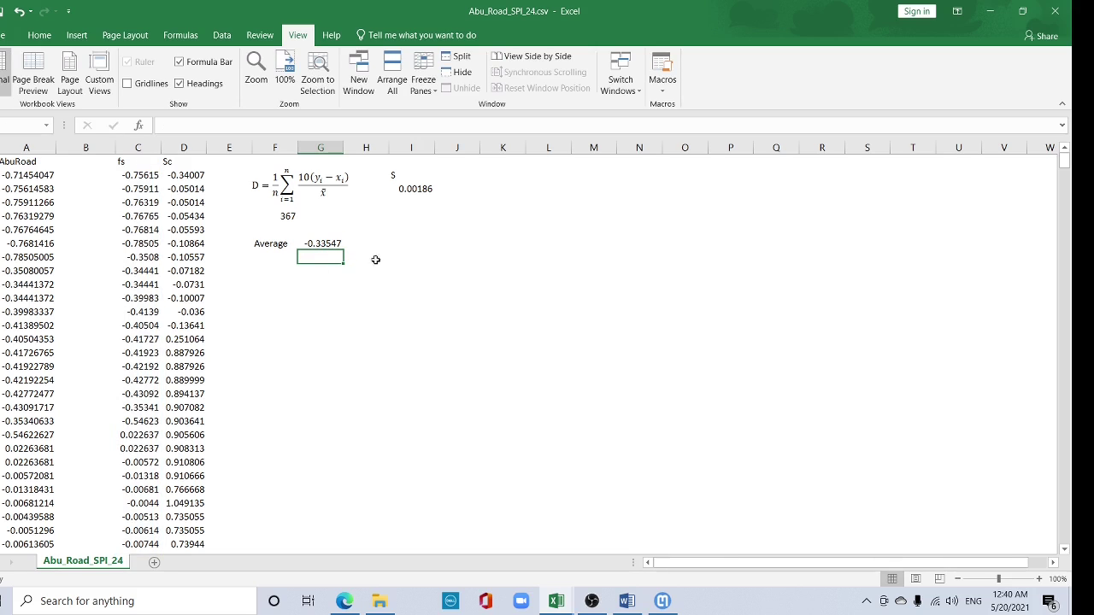
pyautogui.click(325, 243)
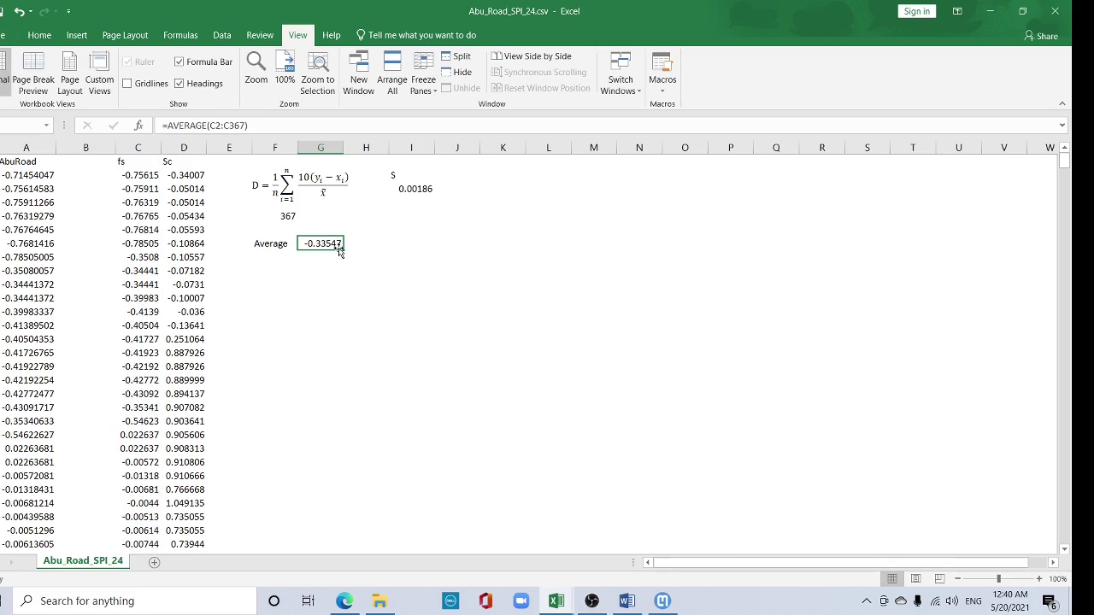
pyautogui.moveTo(342, 247); pyautogui.dragTo(368, 252)
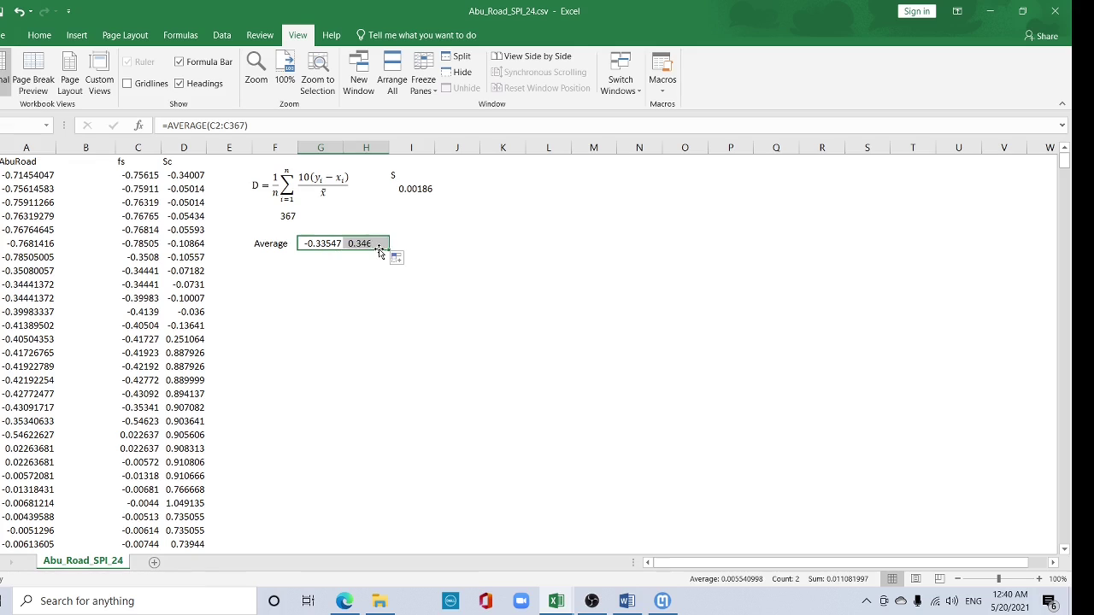
pyautogui.click(366, 245)
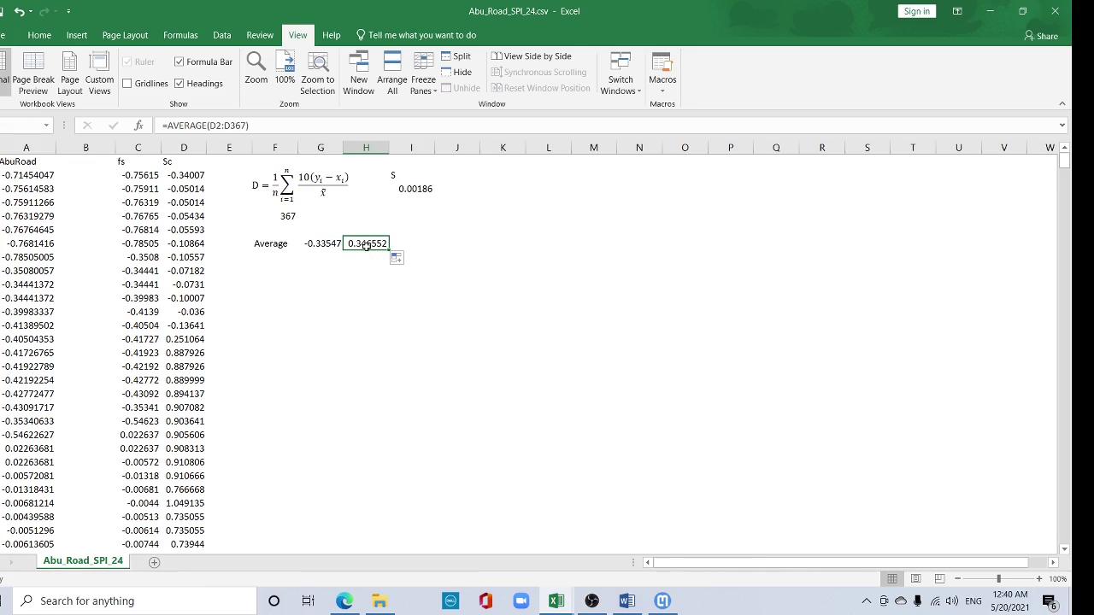
# Step: Recheck both average formulas and add a 'D/S' label below the Average row
pyautogui.click(325, 244)
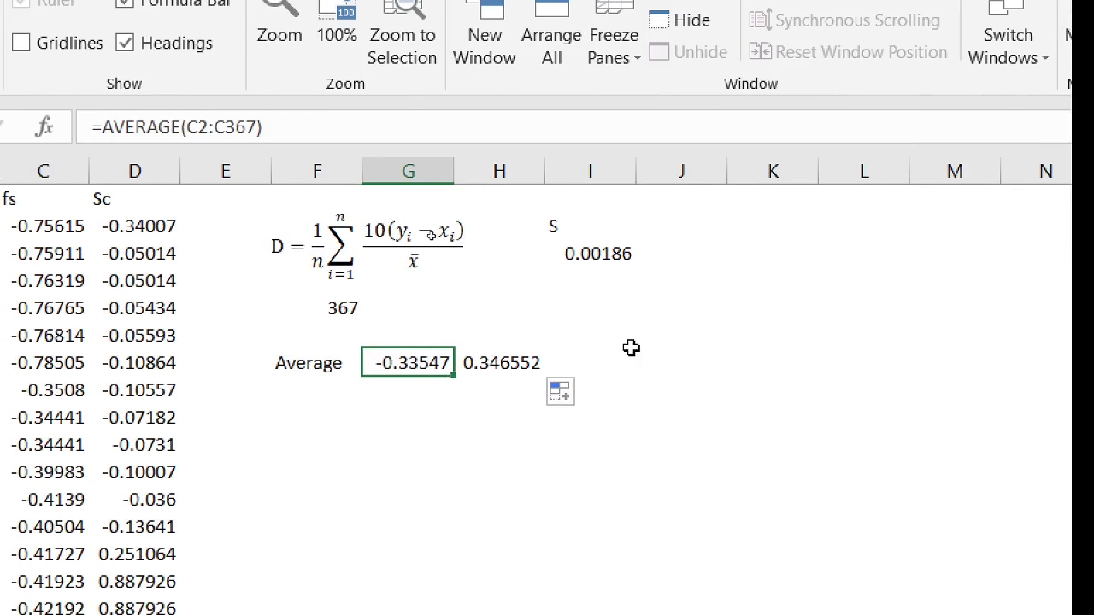
pyautogui.click(476, 362)
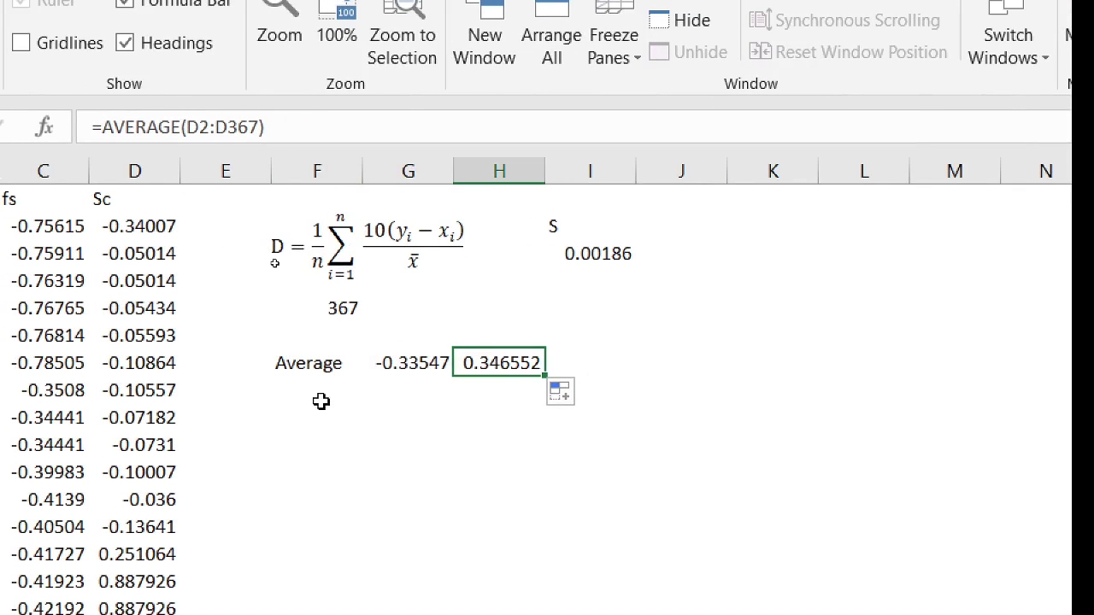
pyautogui.click(295, 395)
pyautogui.click(317, 432)
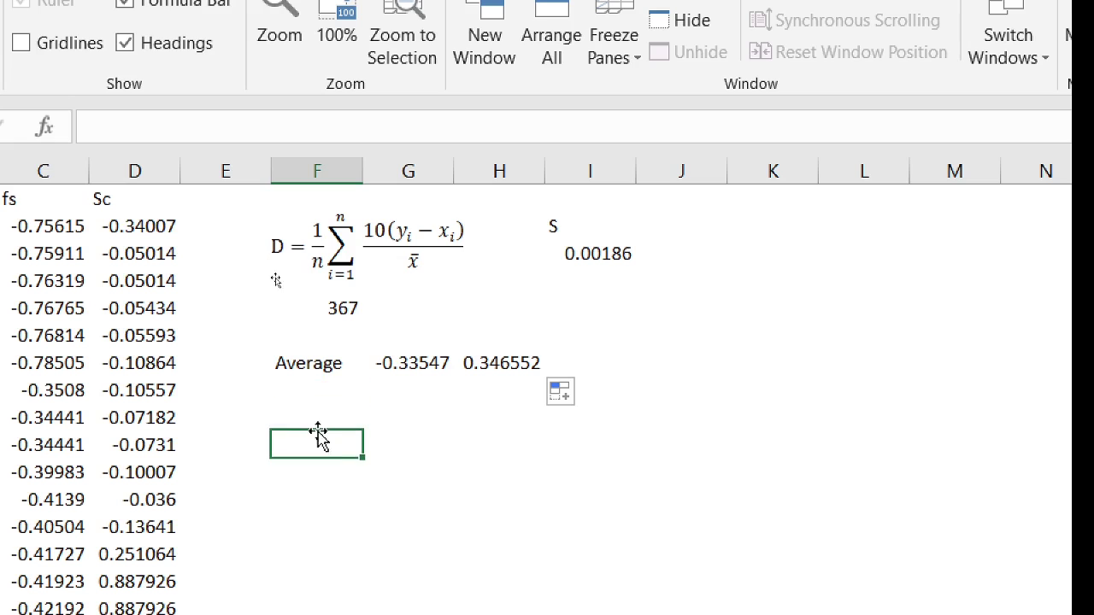
pyautogui.click(299, 411)
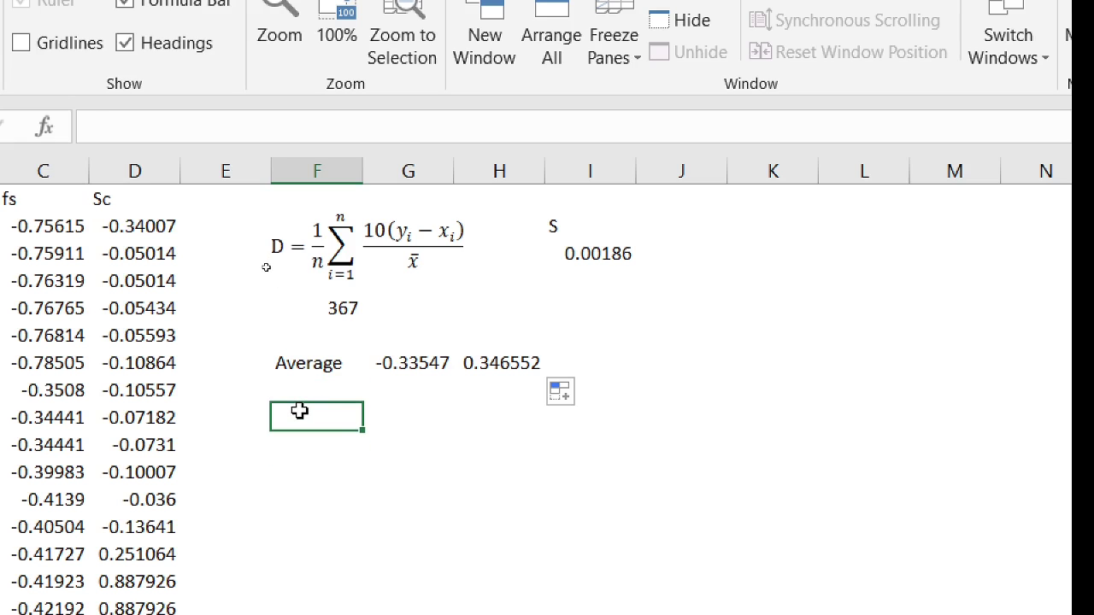
pyautogui.write('D/S')
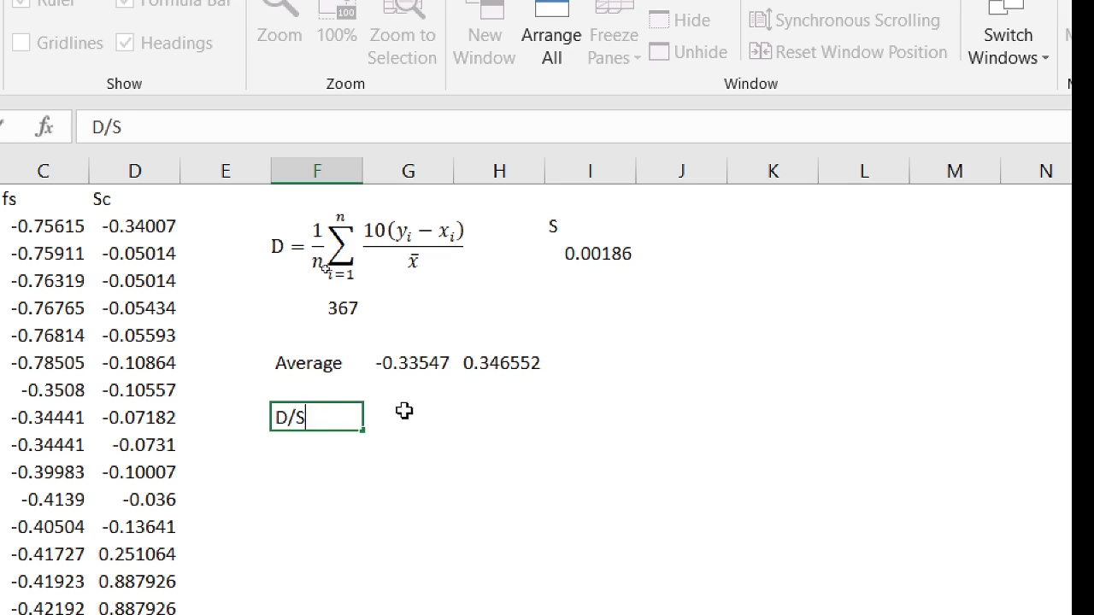
pyautogui.click(419, 413)
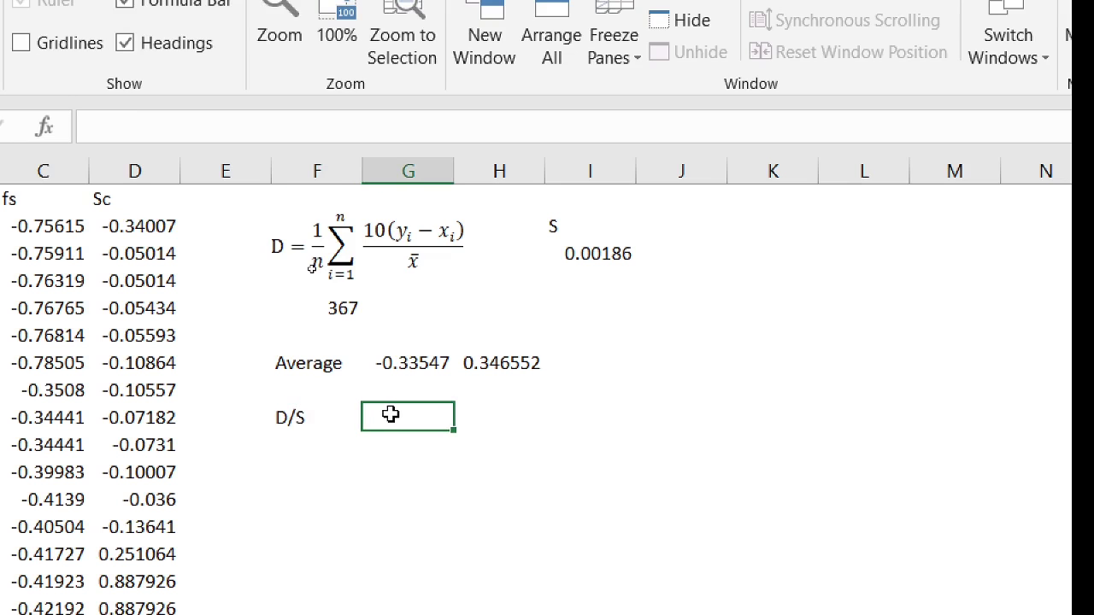
# Step: Enter =2*(H7-G7)/(367*2) beside the D/S label, giving 0.001858
pyautogui.write('2*')
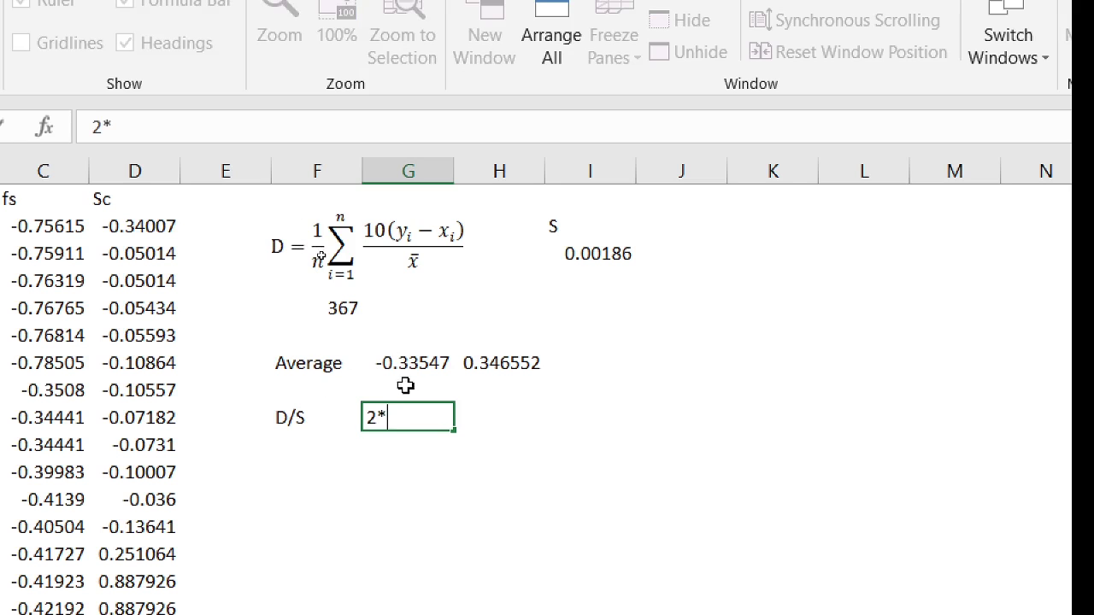
pyautogui.write('(')
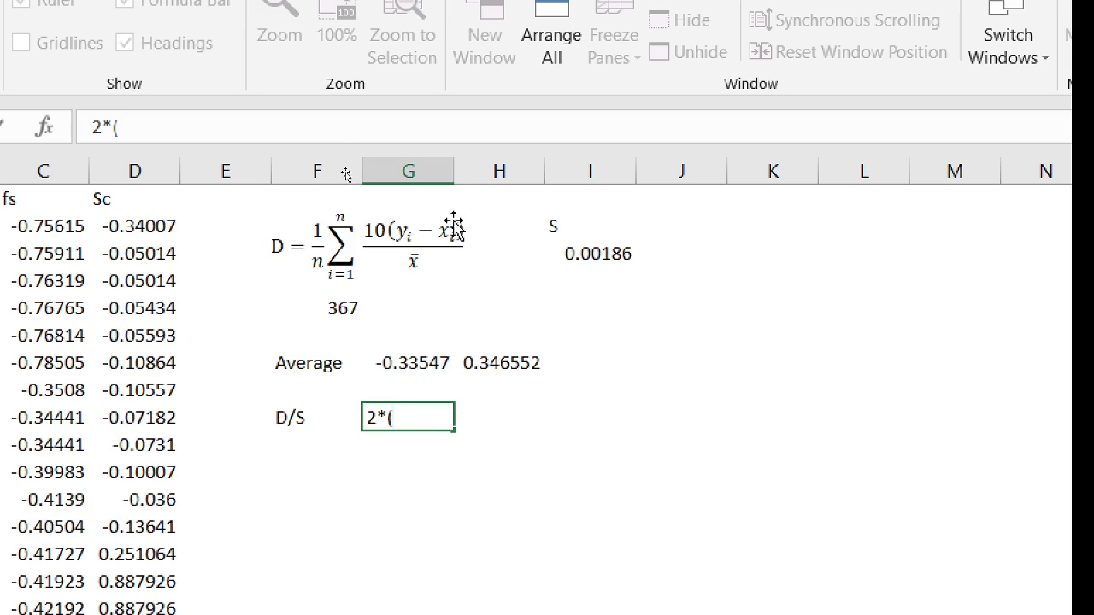
pyautogui.click(482, 357)
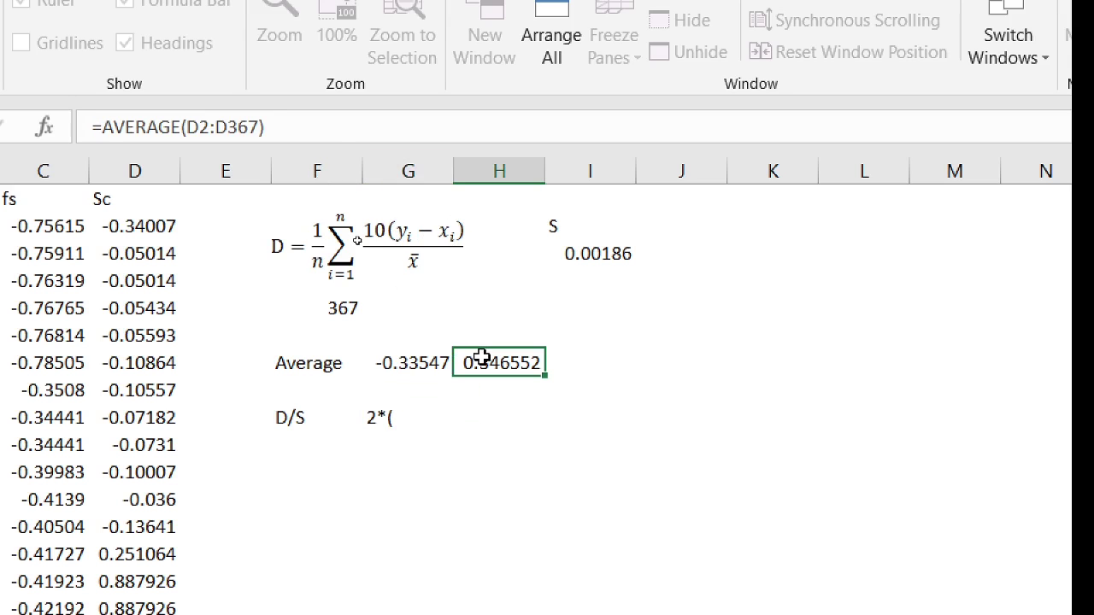
pyautogui.doubleClick(355, 424)
pyautogui.write('=')
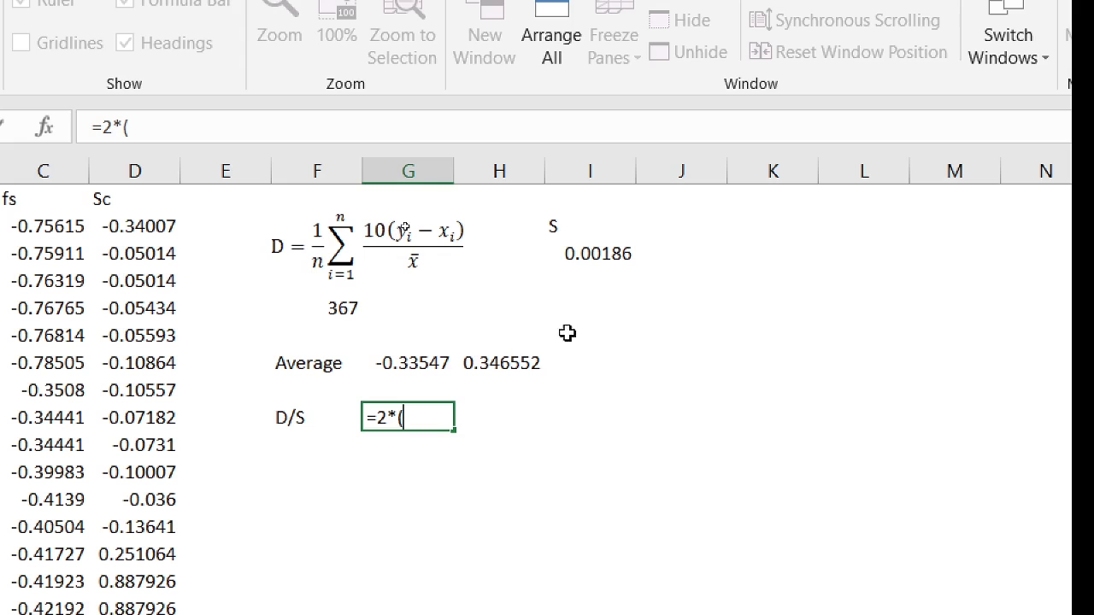
pyautogui.click(510, 361)
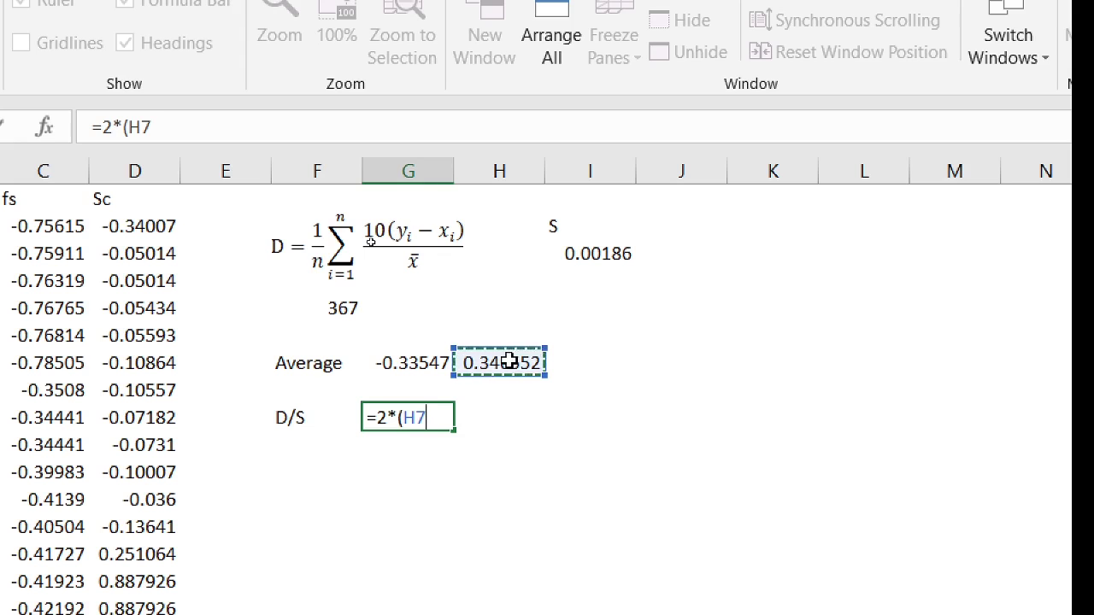
pyautogui.write('-')
pyautogui.click(400, 363)
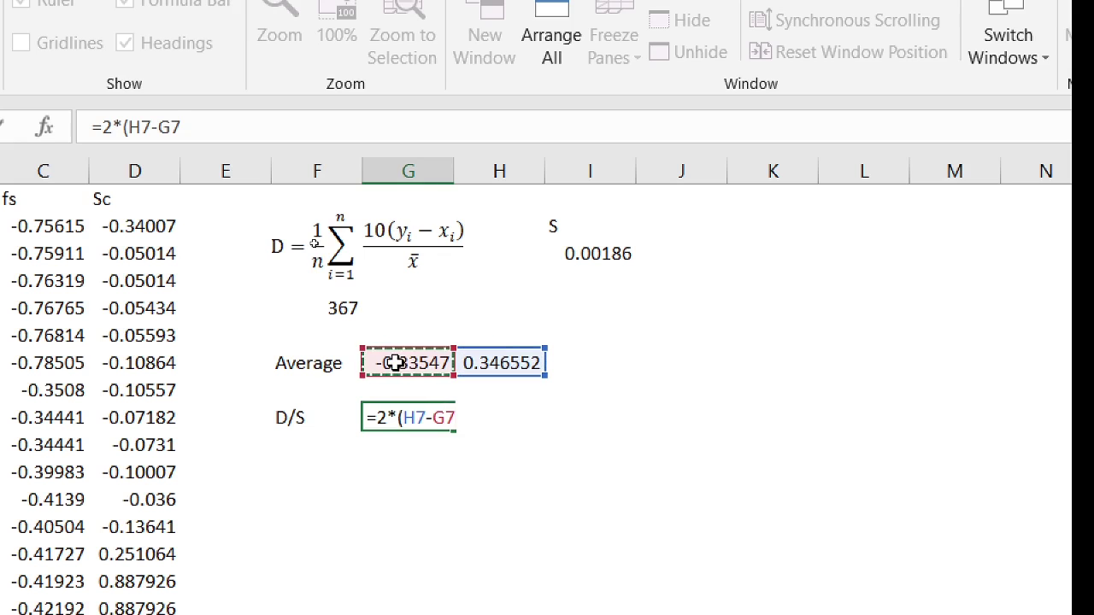
pyautogui.write(')')
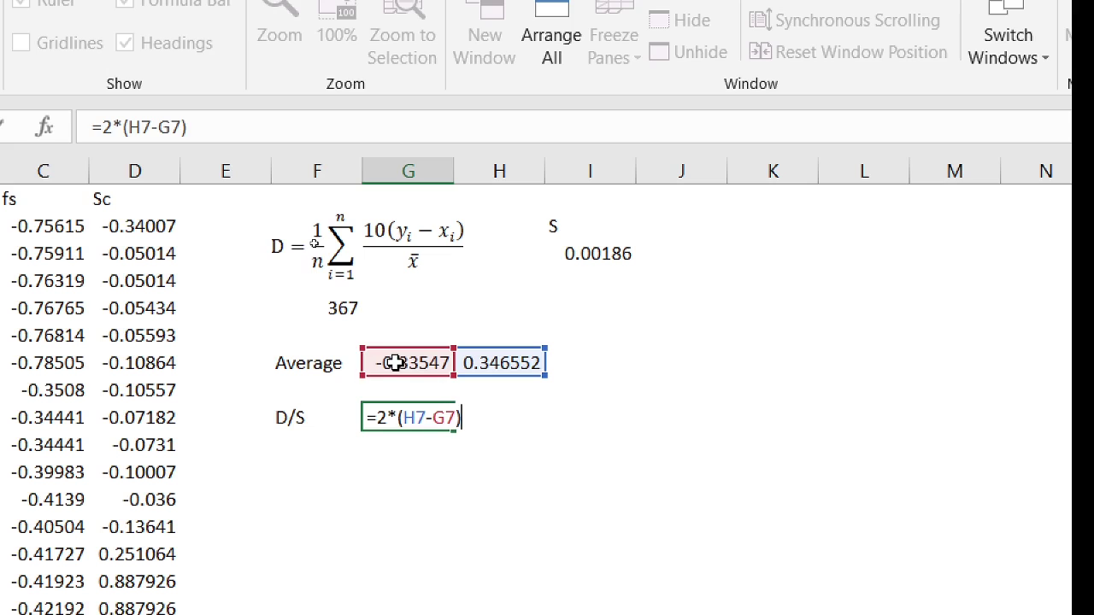
pyautogui.write('/')
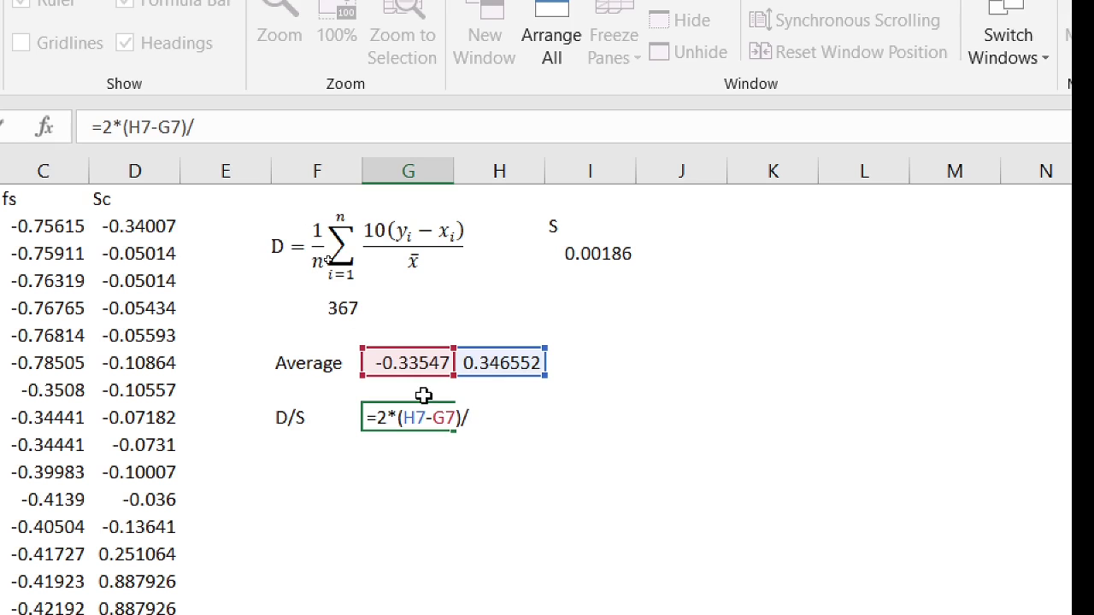
pyautogui.write('(367*2')
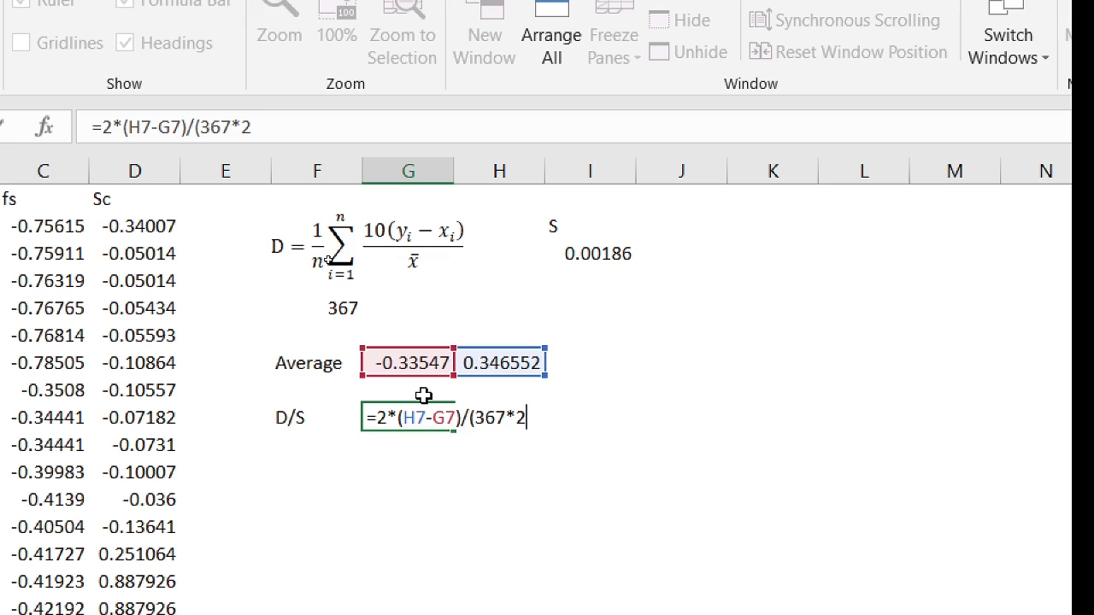
pyautogui.write(')')
pyautogui.press('Return')
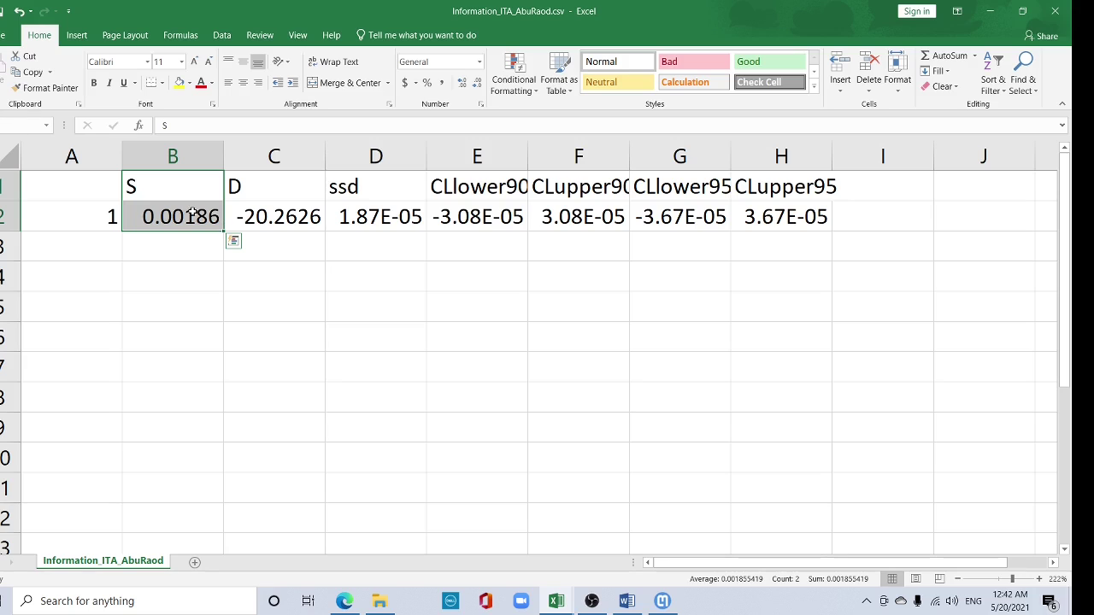
# Step: Paste the S heading and value 0.001855 into I3 and compare it with D/S 0.001858
pyautogui.hotkey('ctrl', 'c')
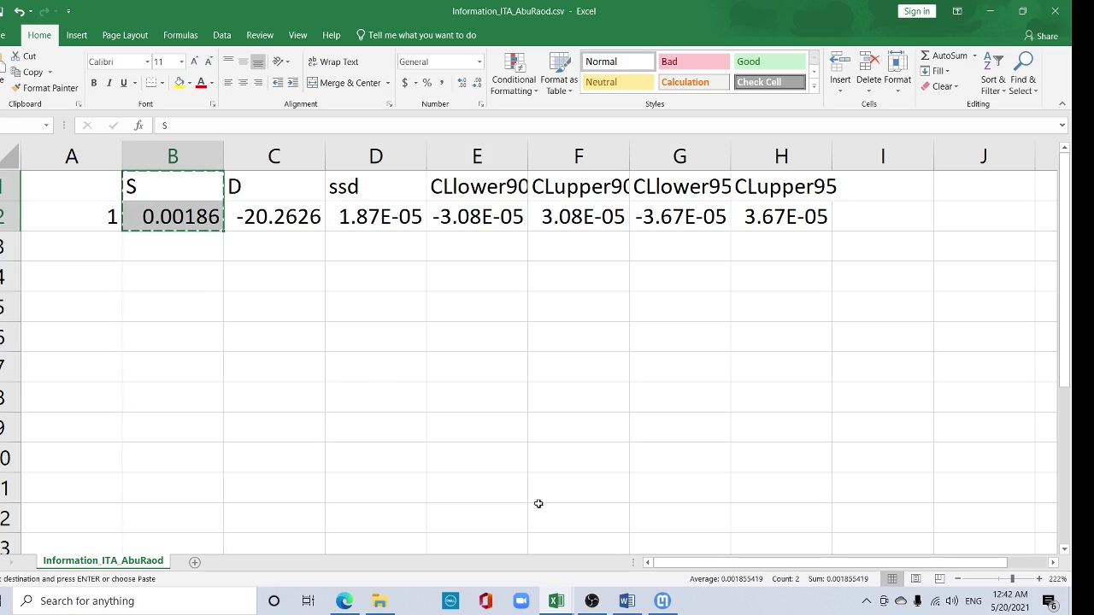
pyautogui.moveTo(556, 600)
pyautogui.click(689, 564)
pyautogui.hotkey('ctrl', 'v')
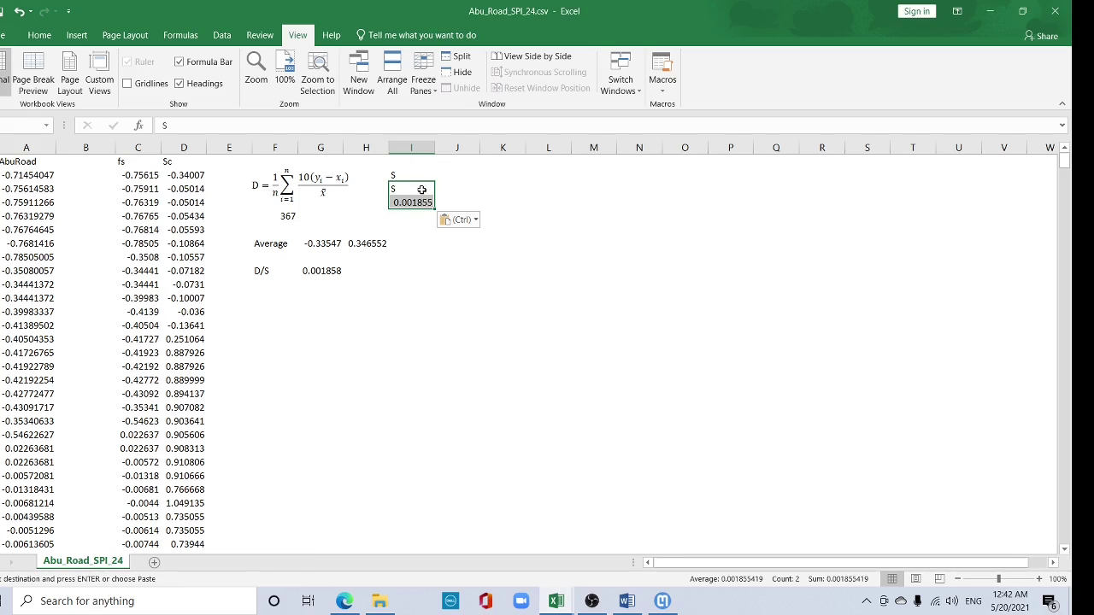
pyautogui.click(458, 198)
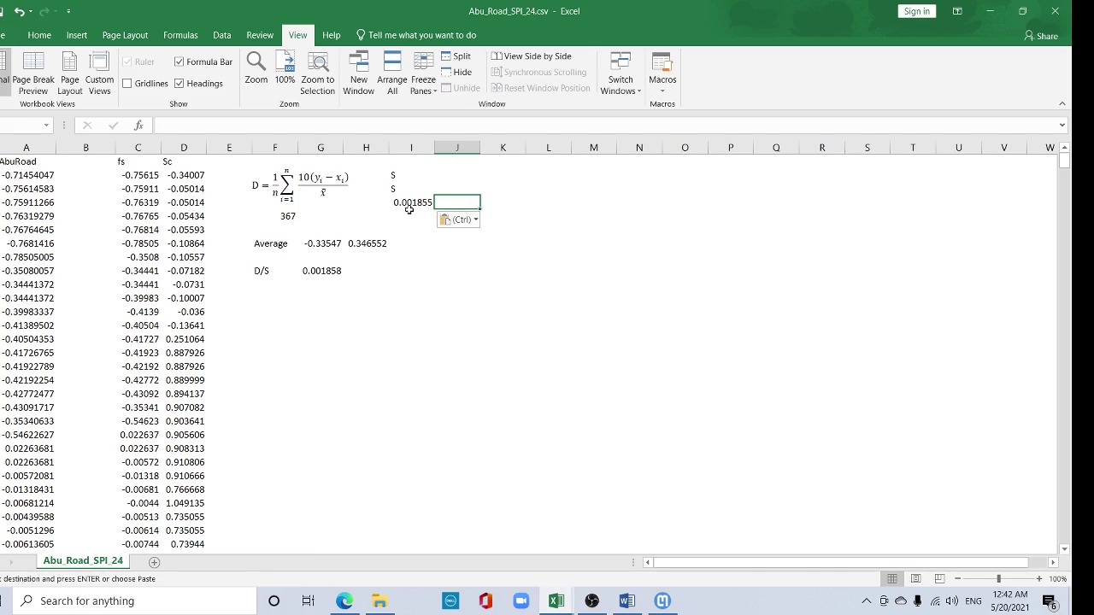
pyautogui.press('ctrl')
pyautogui.press('Escape')
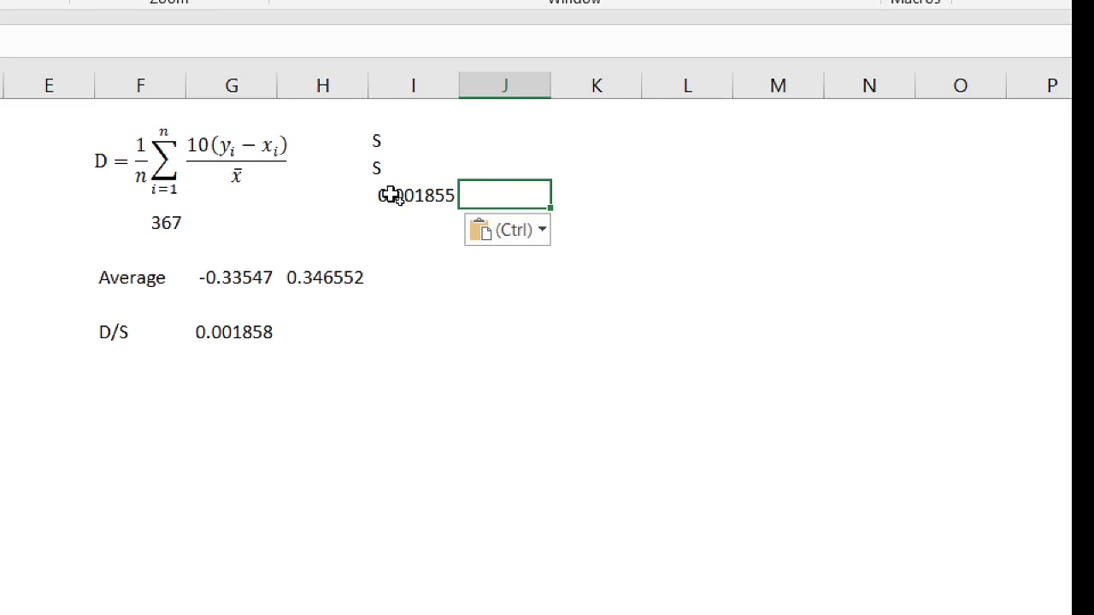
pyautogui.click(391, 194)
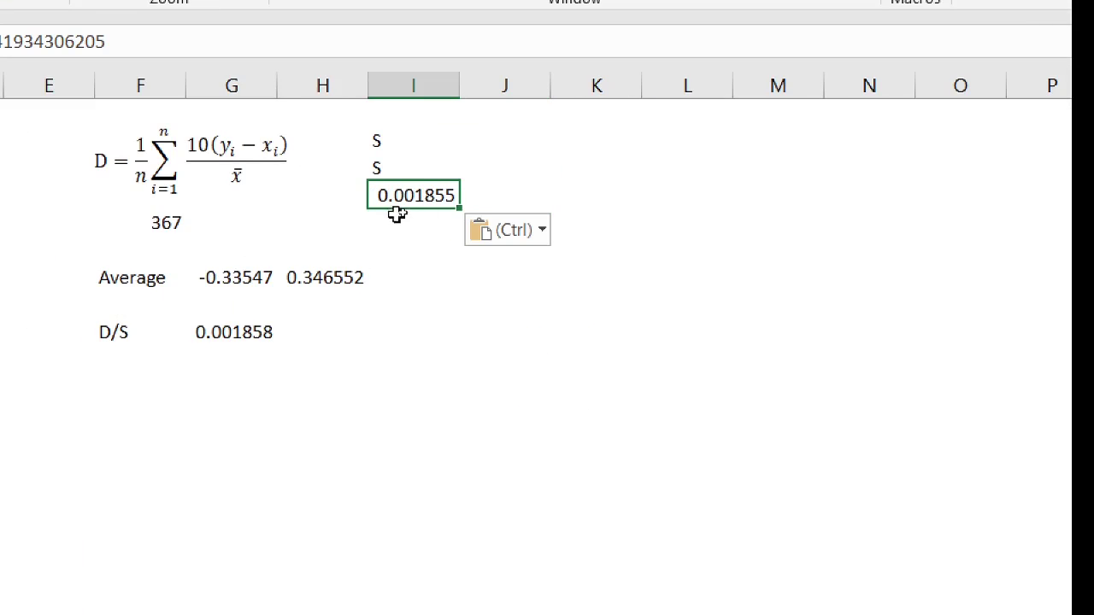
pyautogui.click(255, 330)
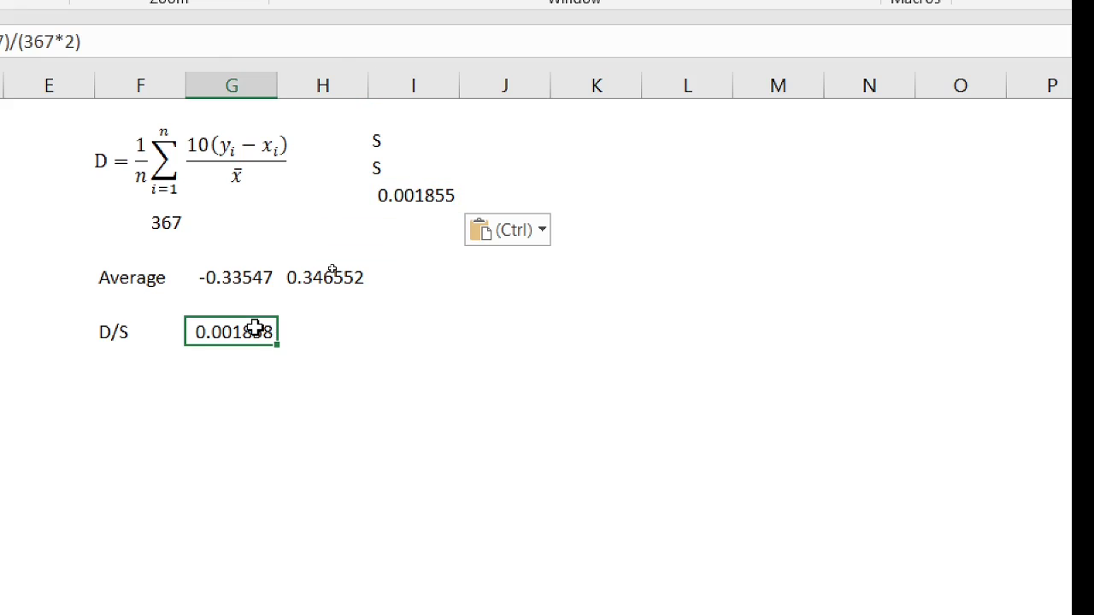